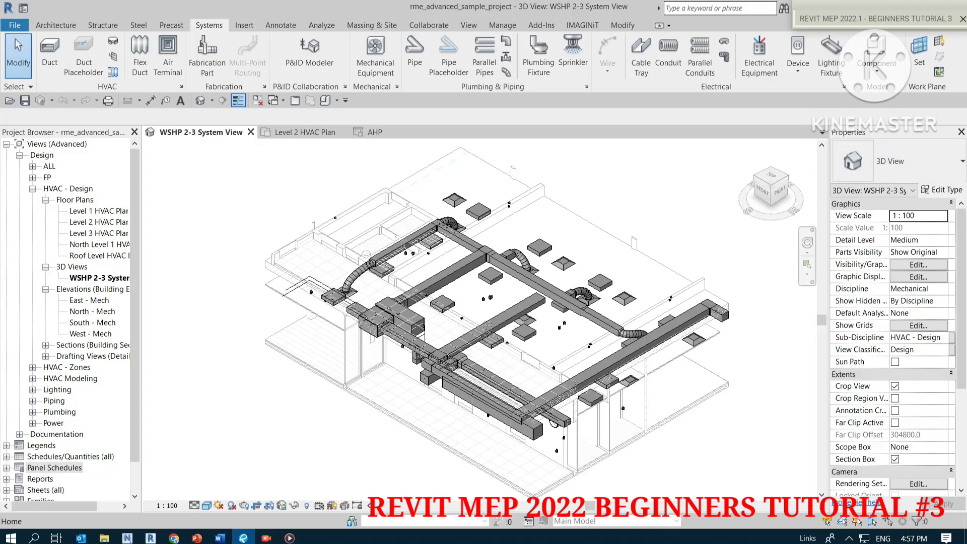
click(56, 25)
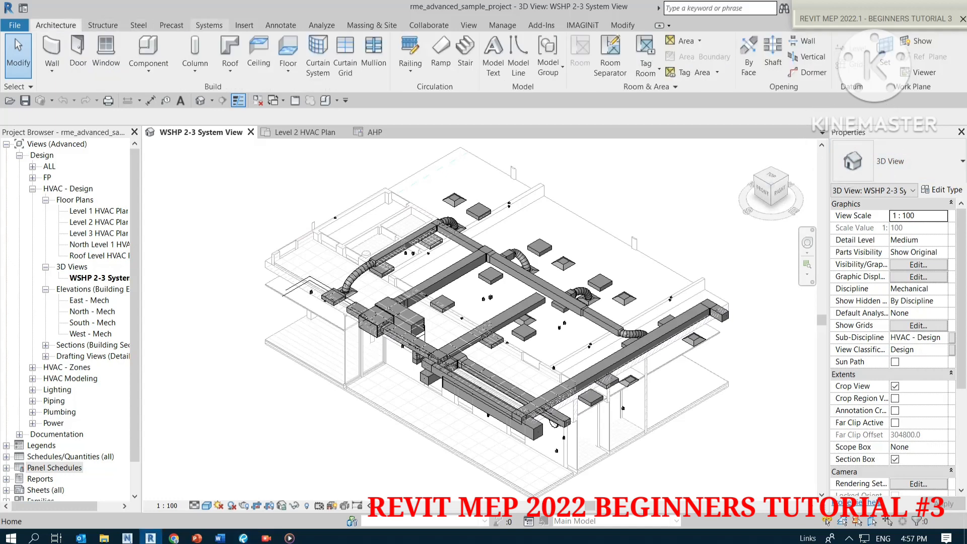
click(209, 25)
click(372, 25)
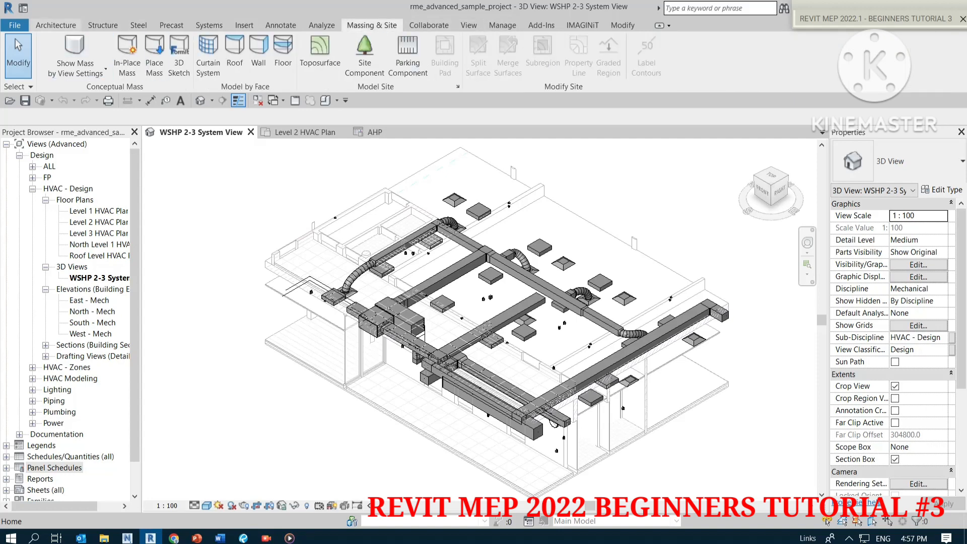
click(56, 26)
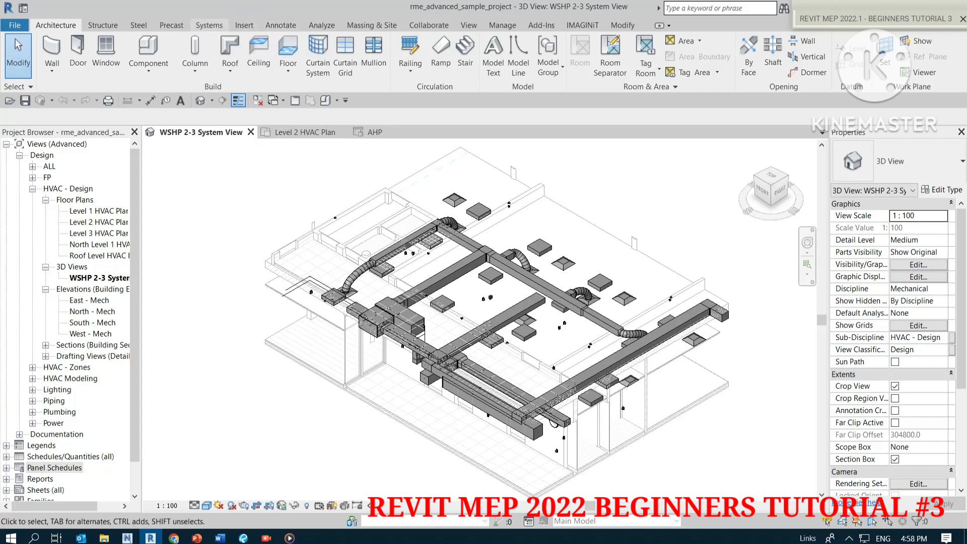
click(209, 25)
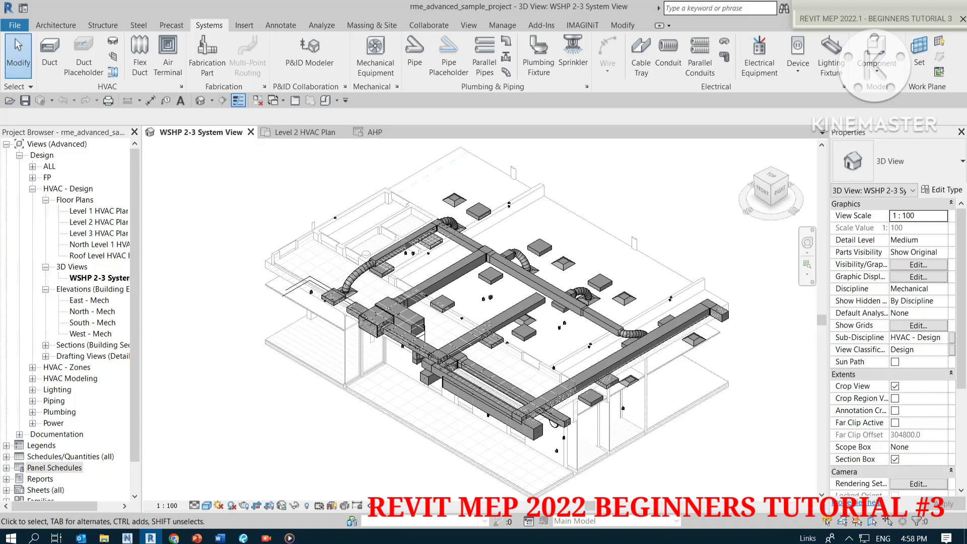
Open the North - Mech elevation and tile all open views in the drawing area
click(92, 311)
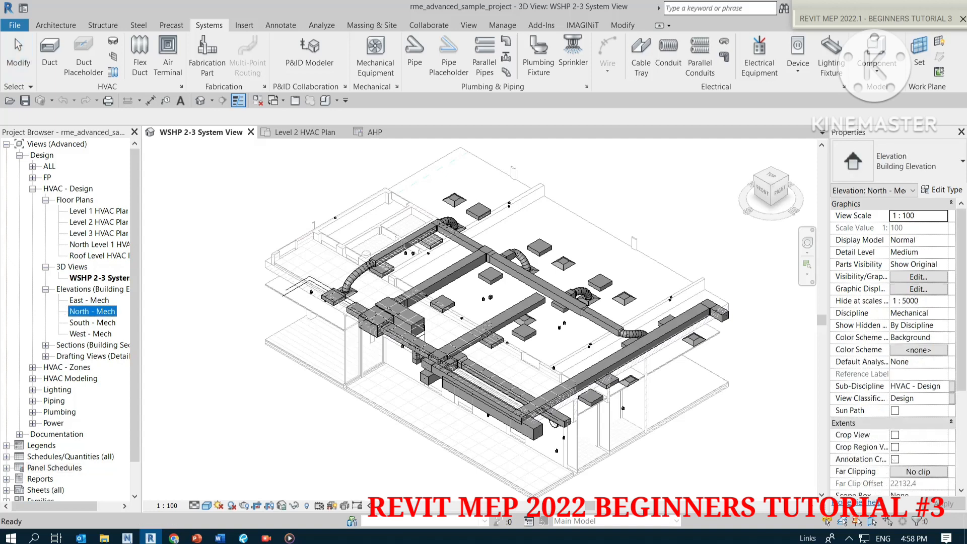
double_click(92, 311)
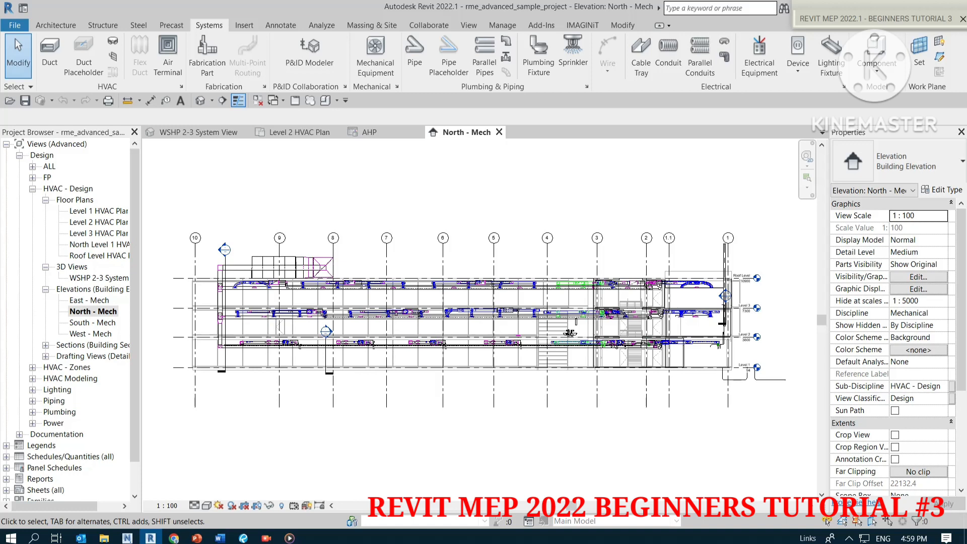
click(468, 25)
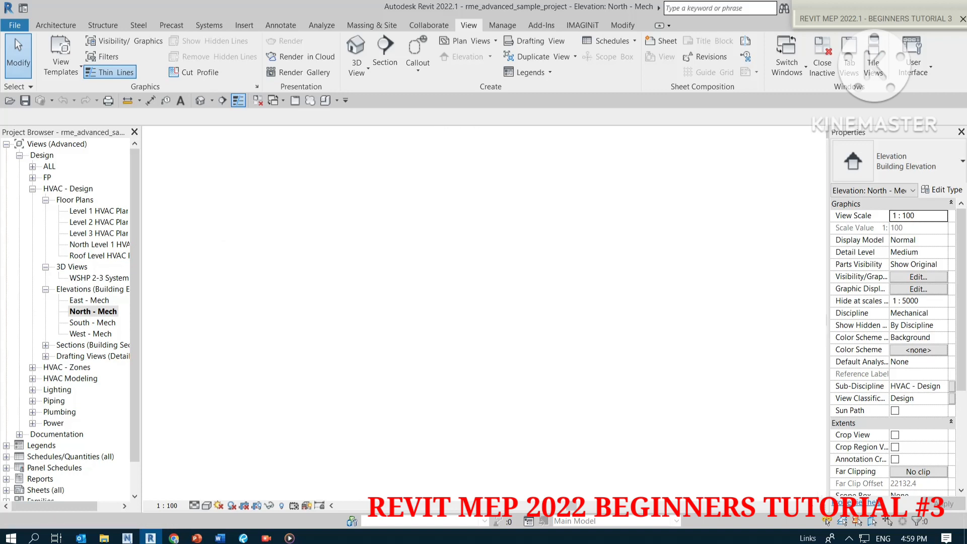
key(w)
key(t)
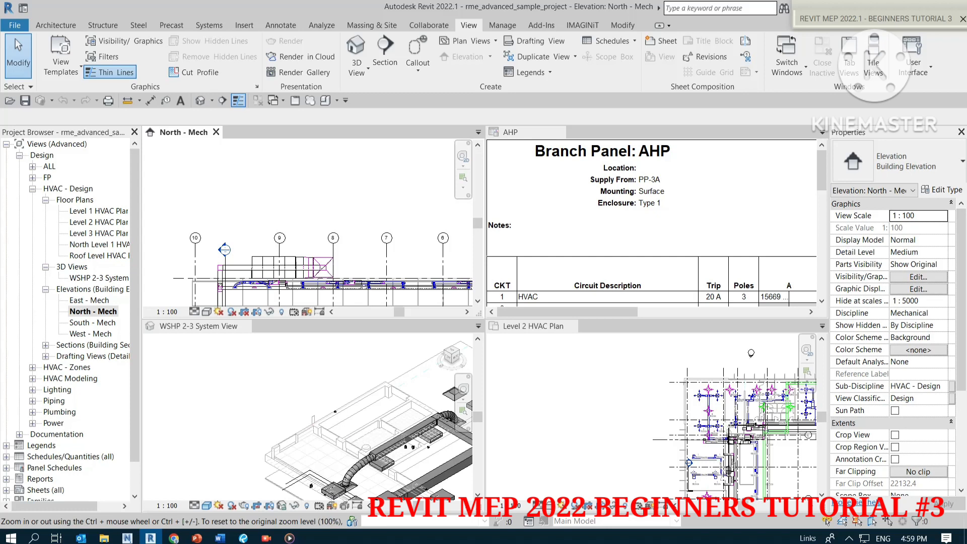
Activate the tiled views in turn: the AHP panel schedule, Level 2 HVAC Plan, WSHP 2-3 System View and North - Mech elevation
click(209, 25)
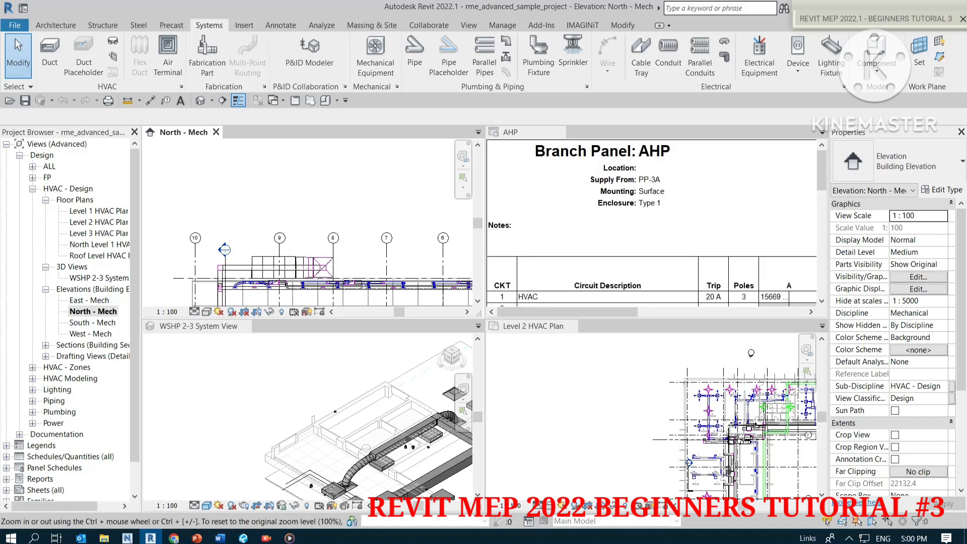
click(468, 26)
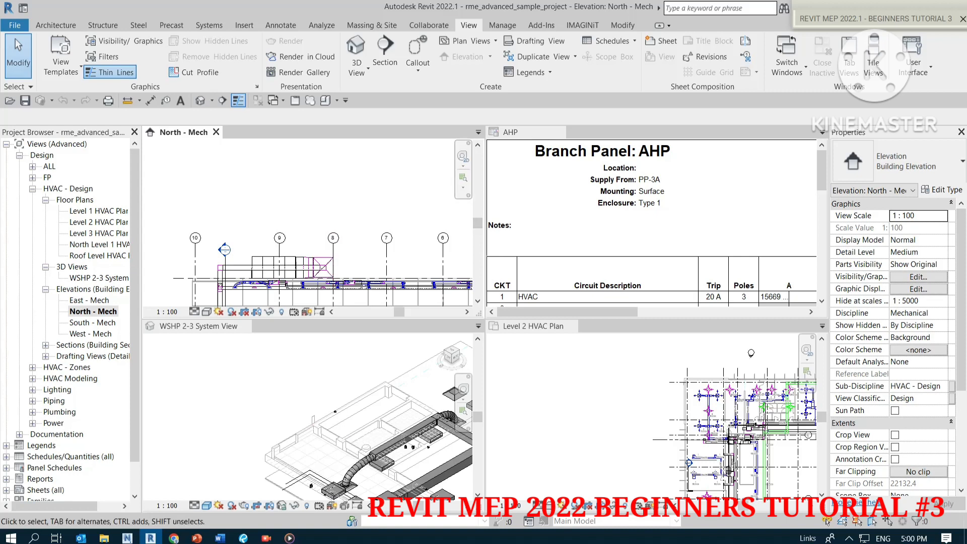
click(617, 203)
click(605, 397)
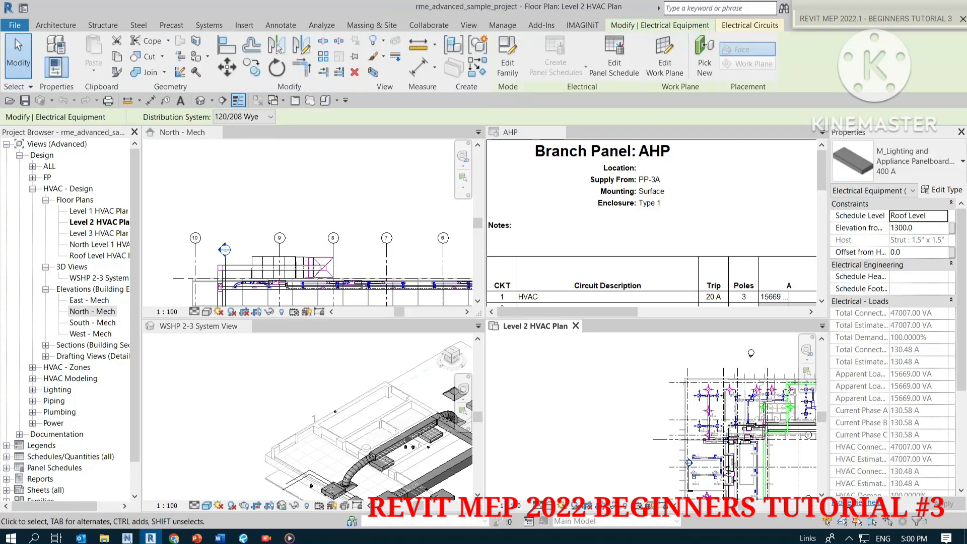
key(Escape)
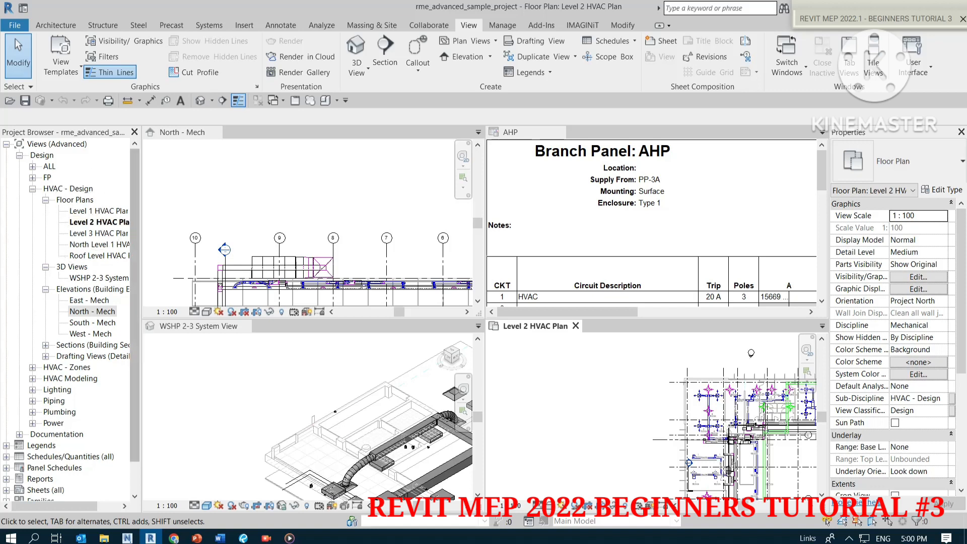
drag(55, 505, 73, 506)
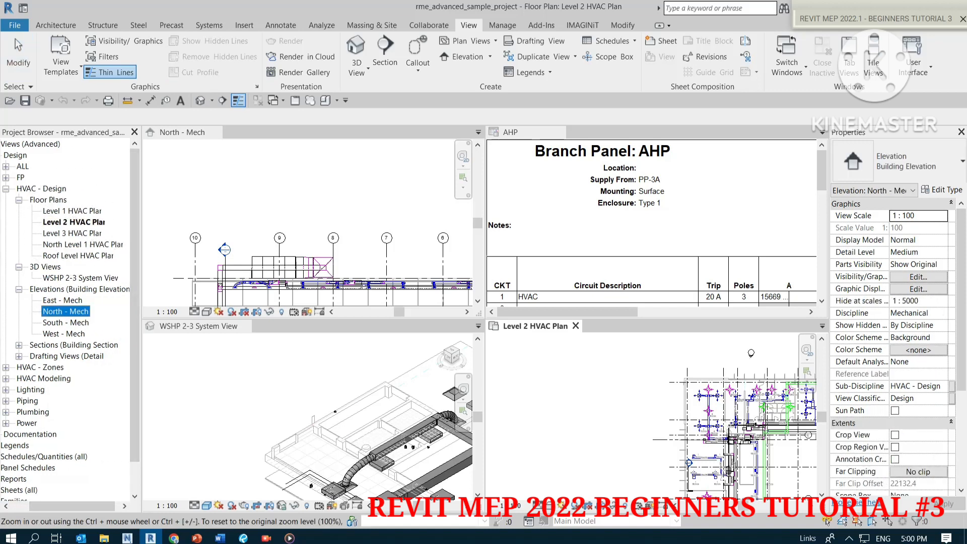
click(477, 416)
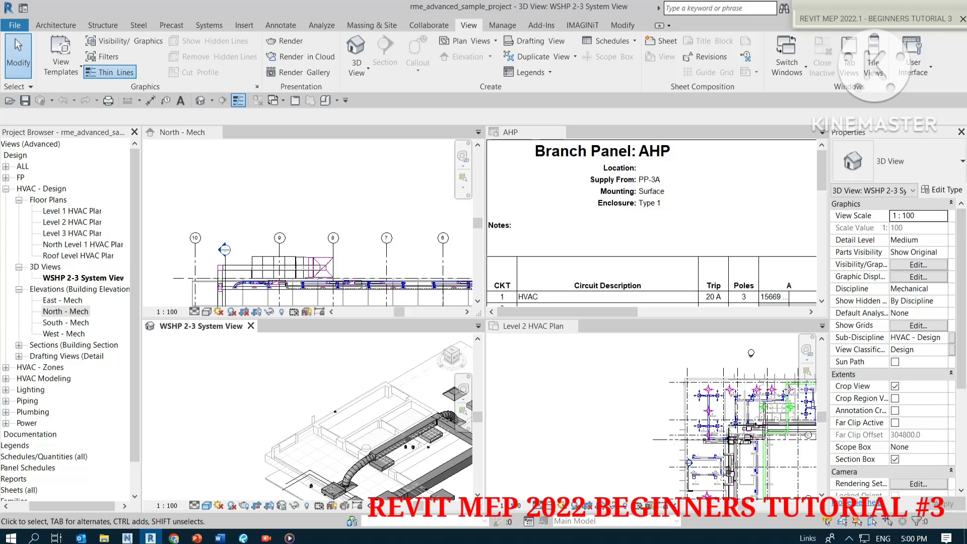
click(189, 132)
click(279, 235)
click(574, 226)
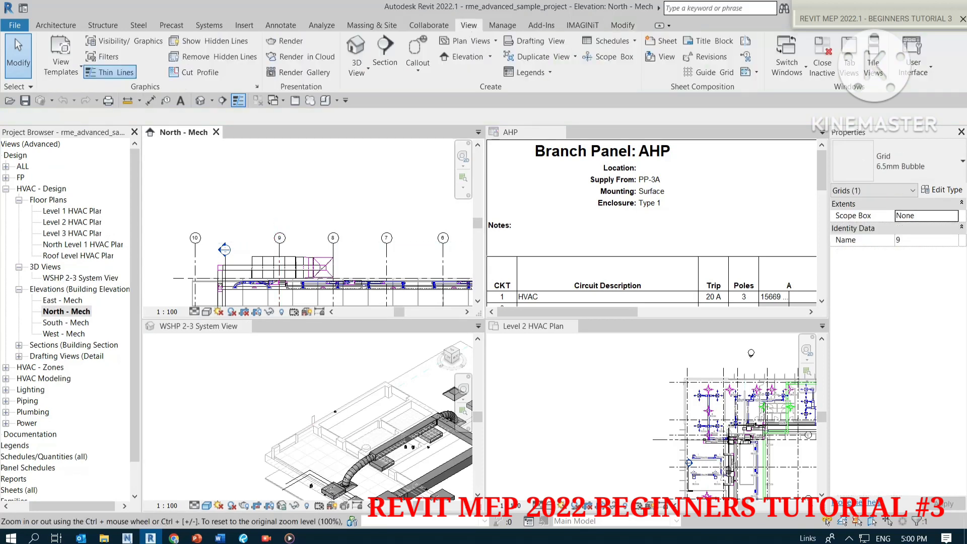
click(256, 238)
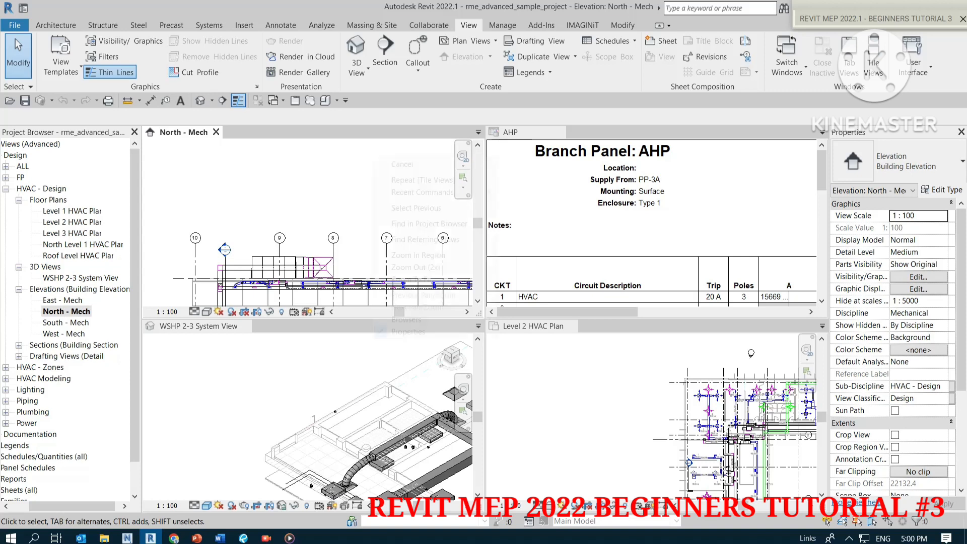
Examine the zoom commands offered in the North - Mech, AHP, WSHP 2-3 System View and Level 2 HVAC Plan views
right_click(374, 157)
click(411, 279)
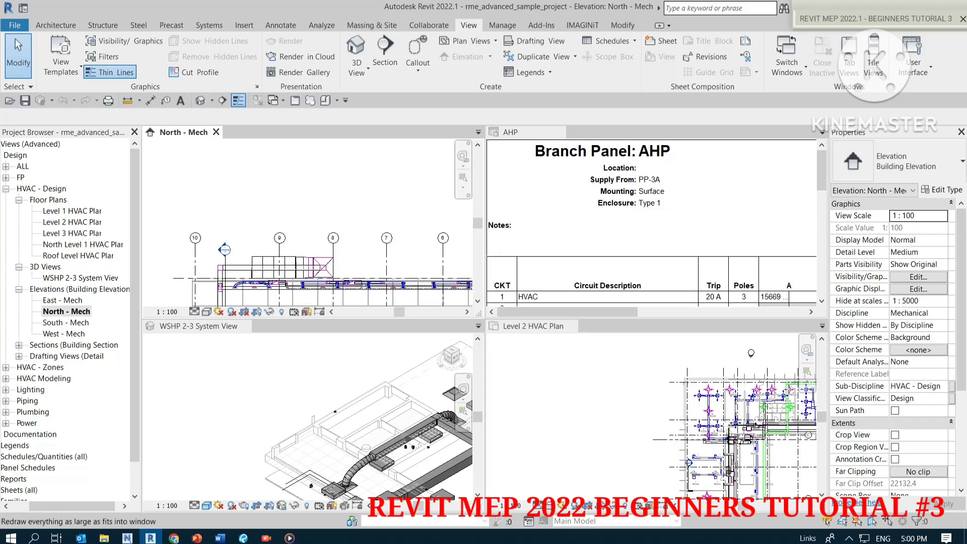
click(612, 202)
right_click(691, 218)
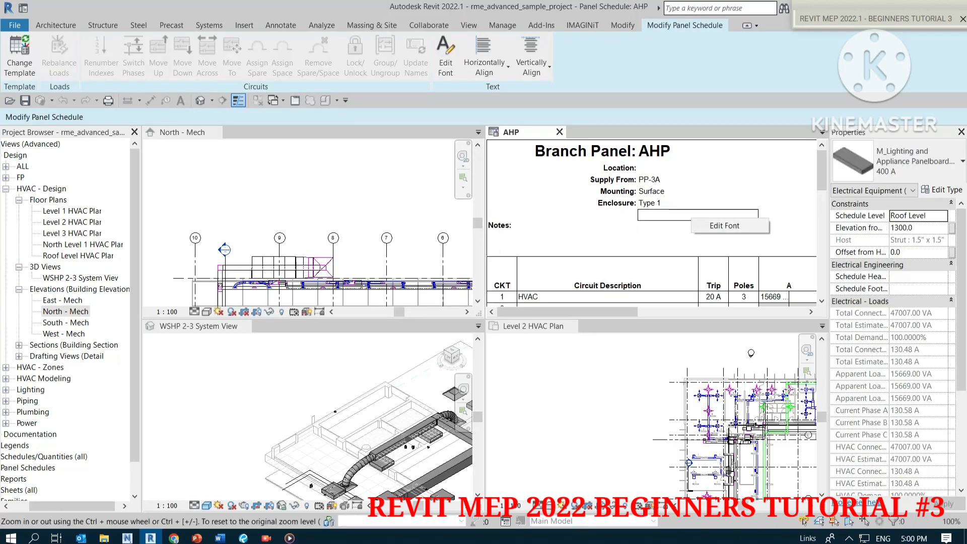
right_click(660, 239)
right_click(265, 375)
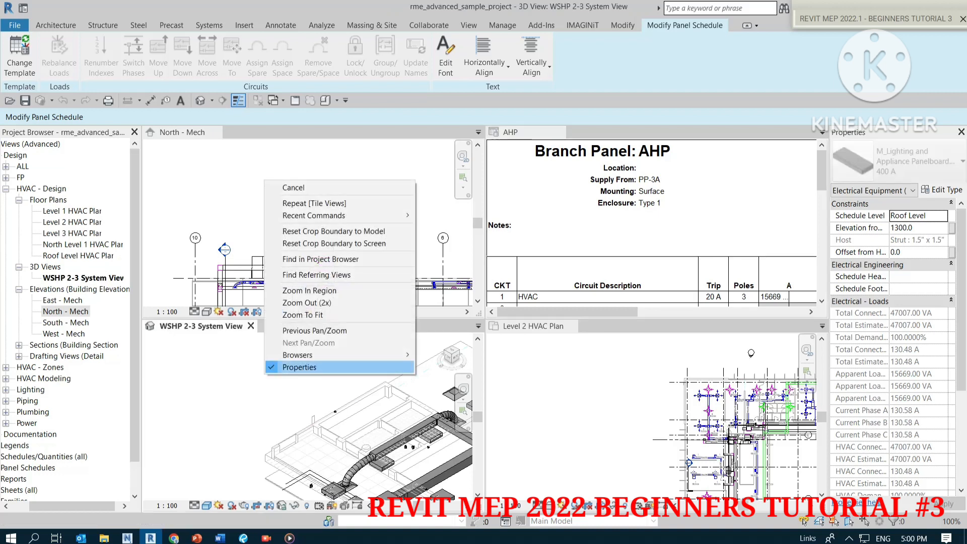
right_click(516, 384)
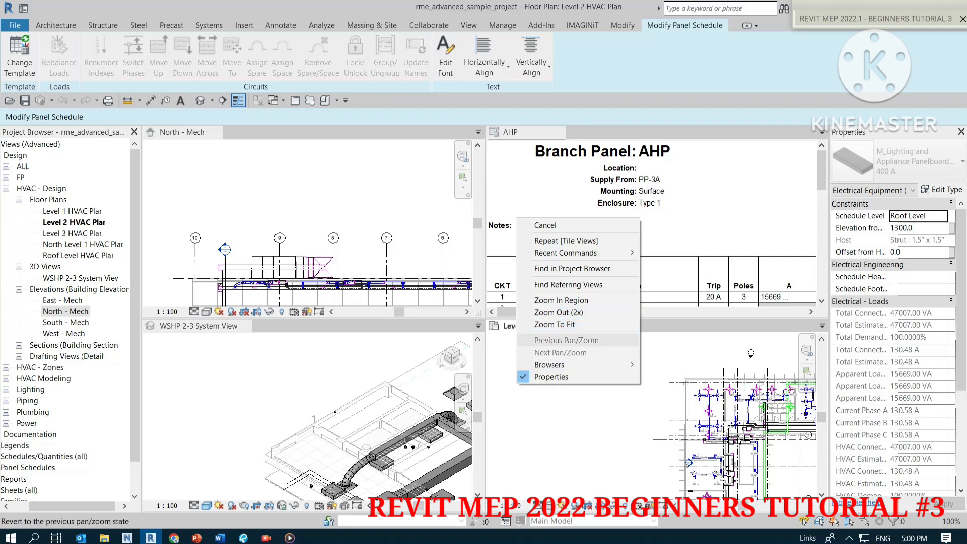
click(265, 376)
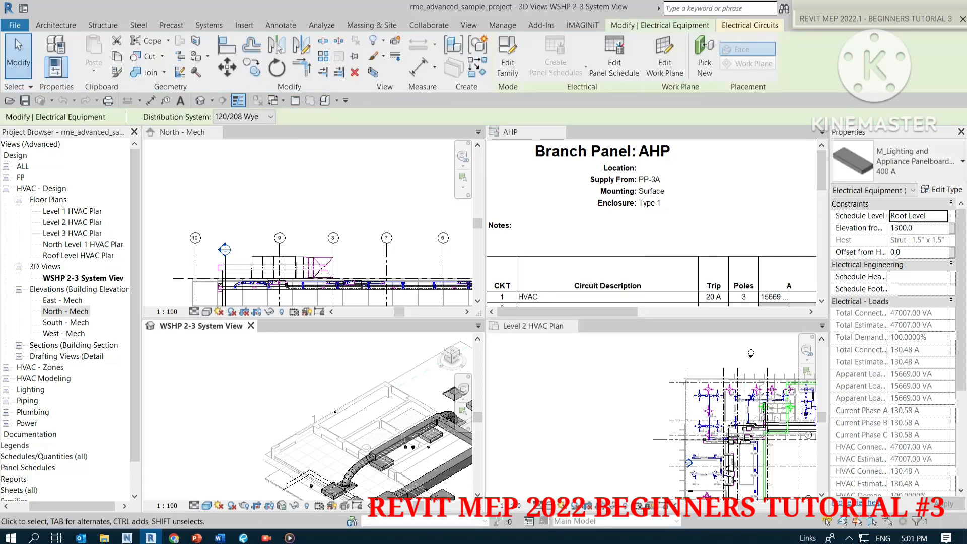
key(Escape)
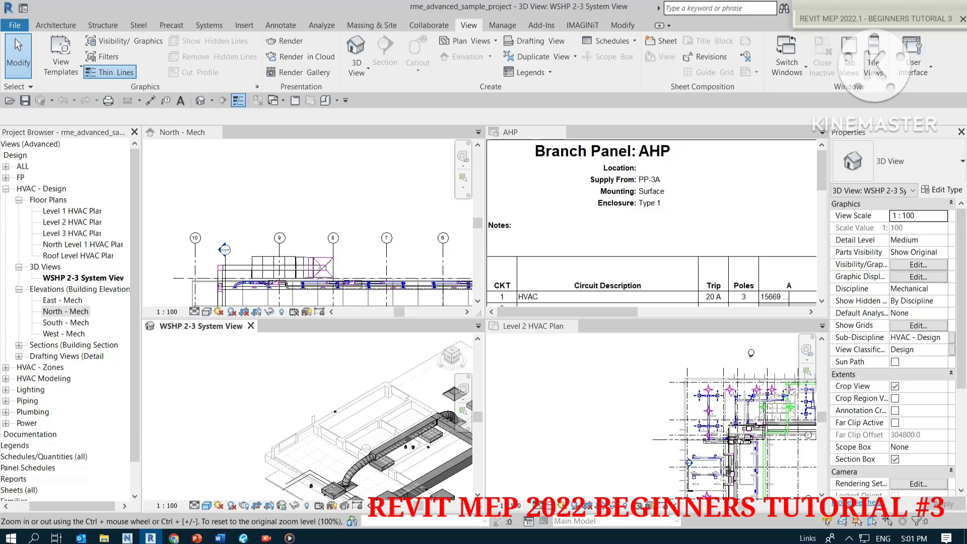
Zoom all tiled views to fit, starting from the North - Mech elevation
click(322, 212)
key(z)
key(a)
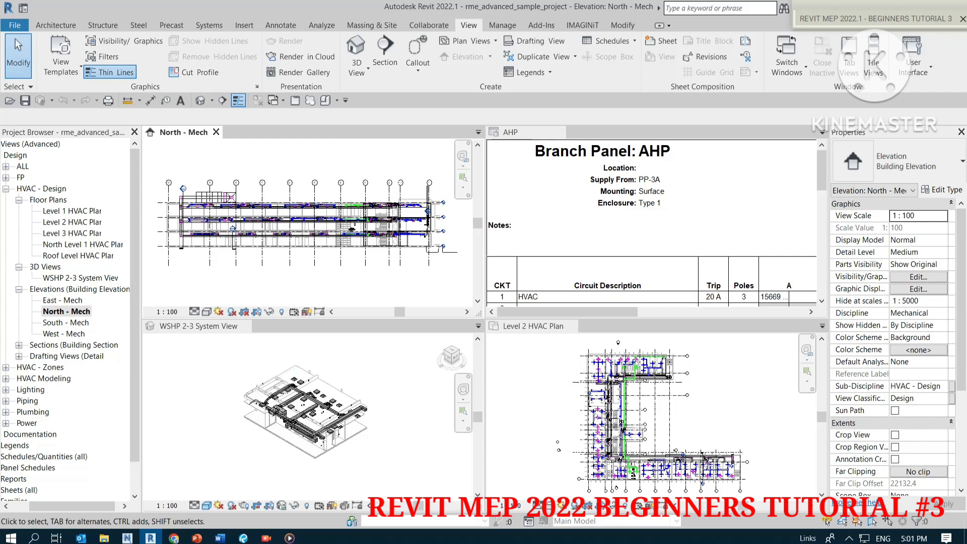
Zoom in on the elevation, plan and 3D views, and restore every view with Zoom All to Fit
scroll(383, 249, up, 5)
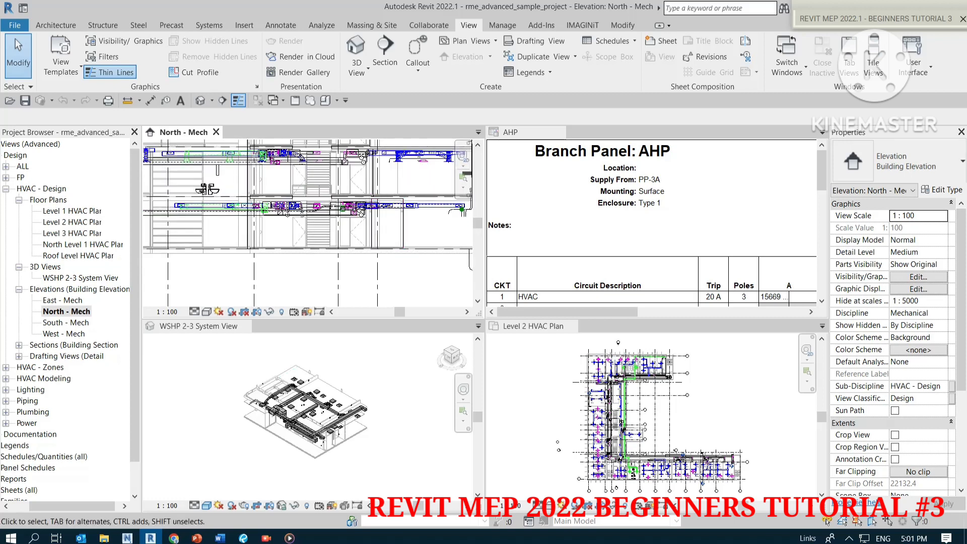
scroll(650, 413, up, 4)
scroll(304, 410, up, 5)
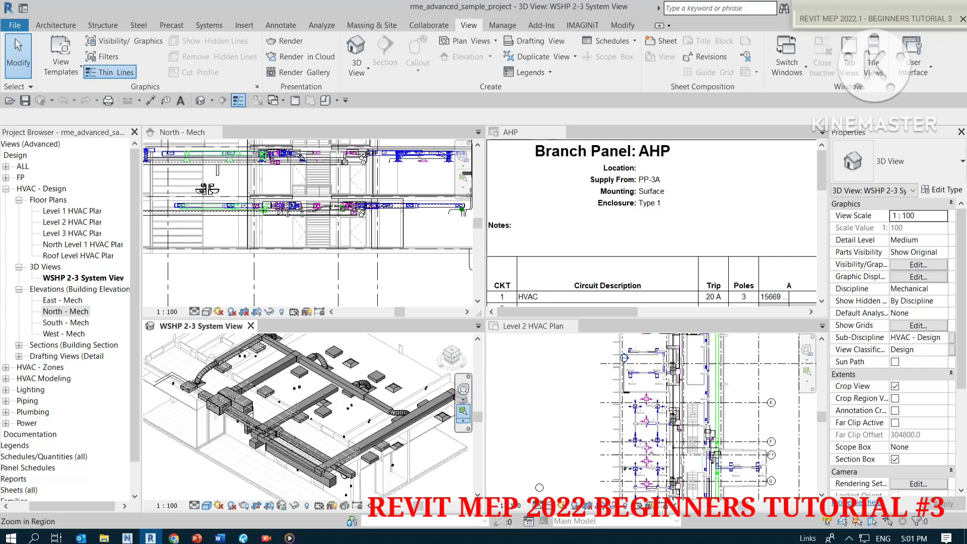
click(463, 420)
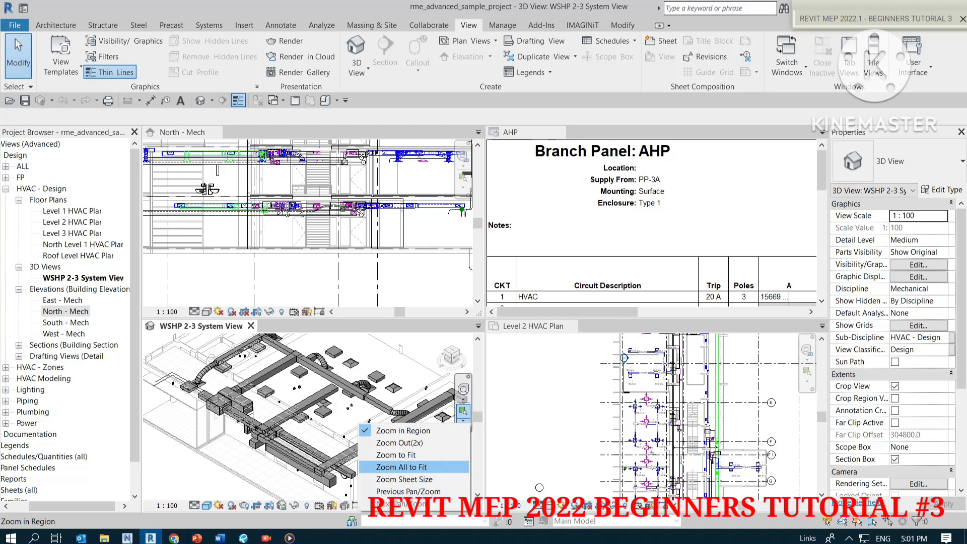
click(403, 467)
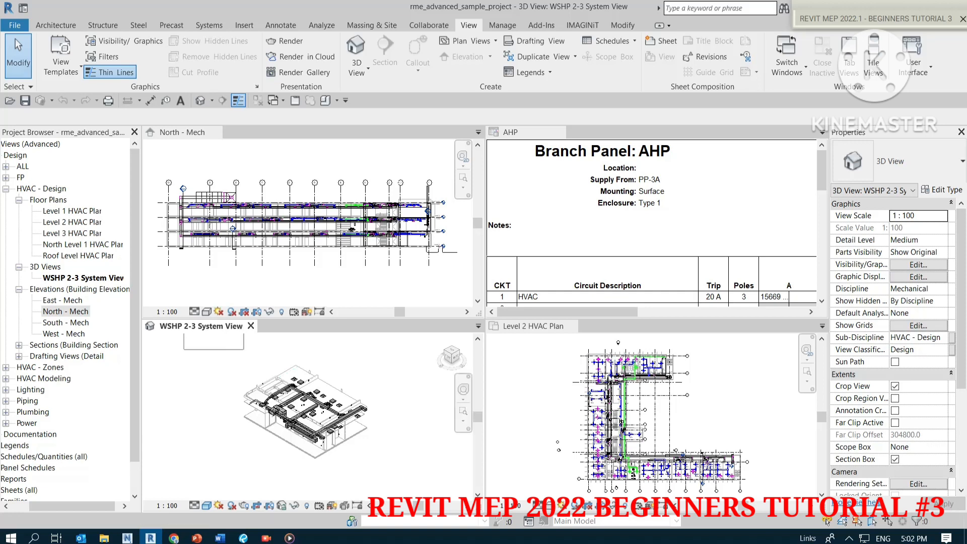
Undock the WSHP 2-3 System View as a floating window and reposition it over the middle of the drawing area
drag(196, 326, 281, 265)
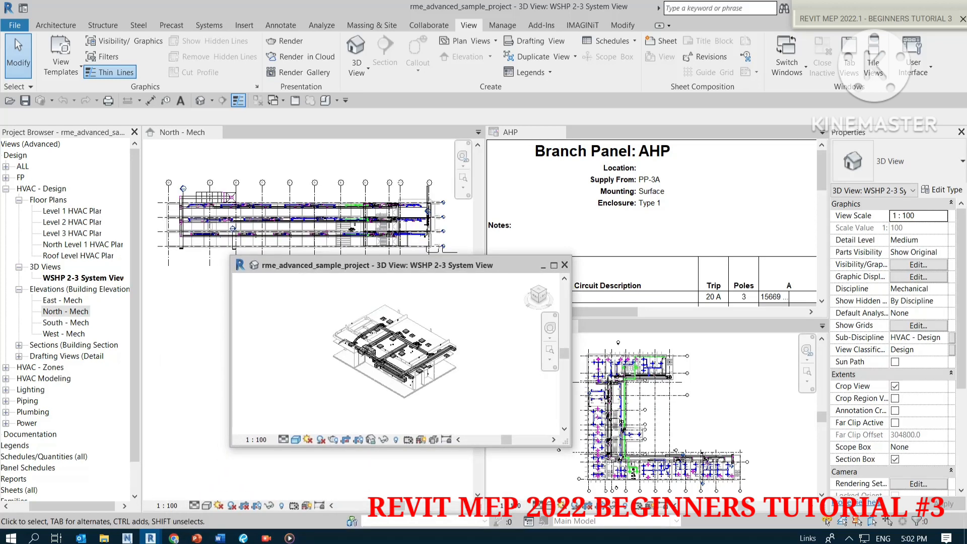
drag(342, 264, 422, 233)
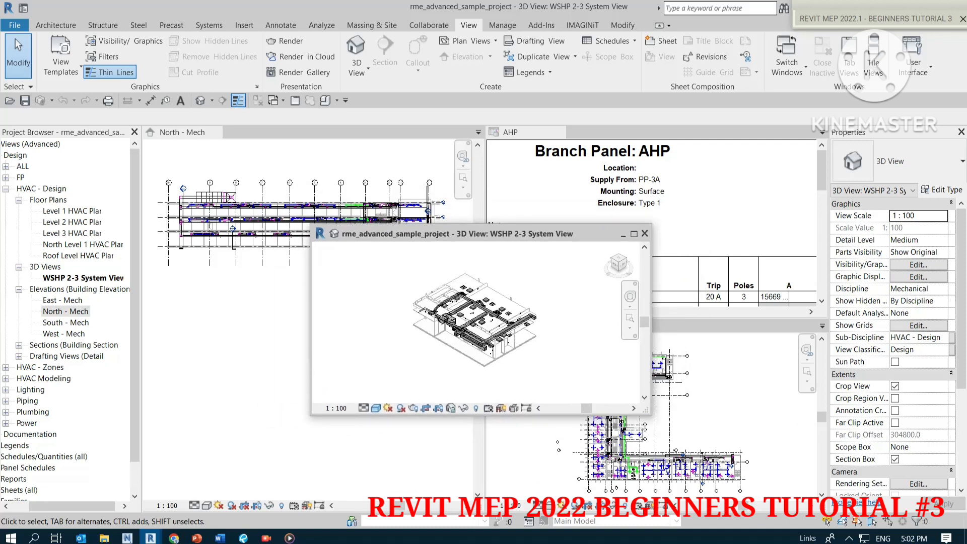
drag(402, 233, 430, 252)
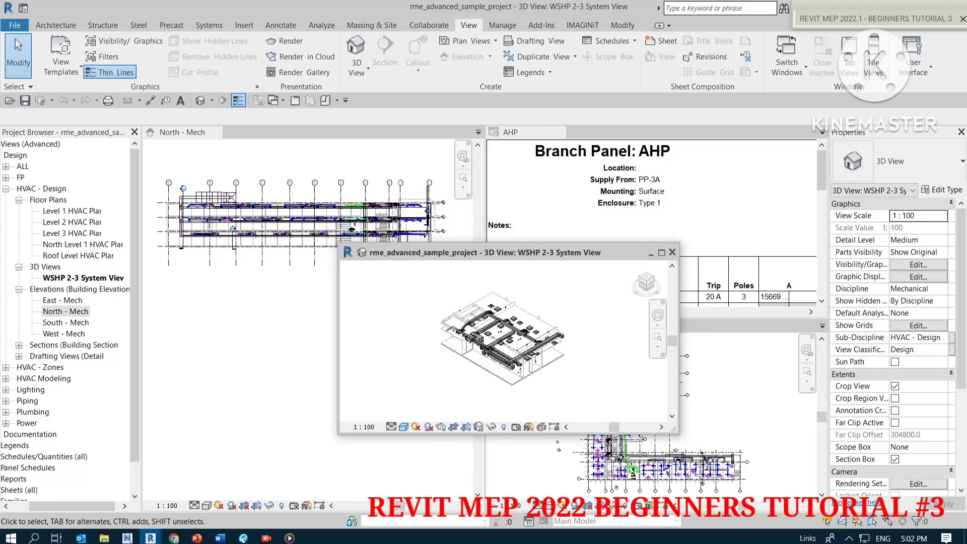
drag(430, 251, 0, 242)
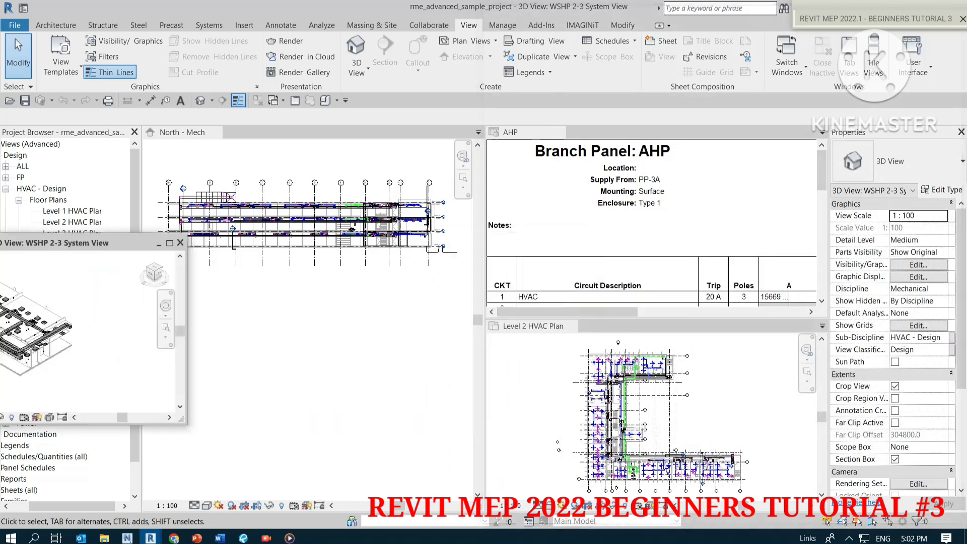
drag(86, 243, 0, 242)
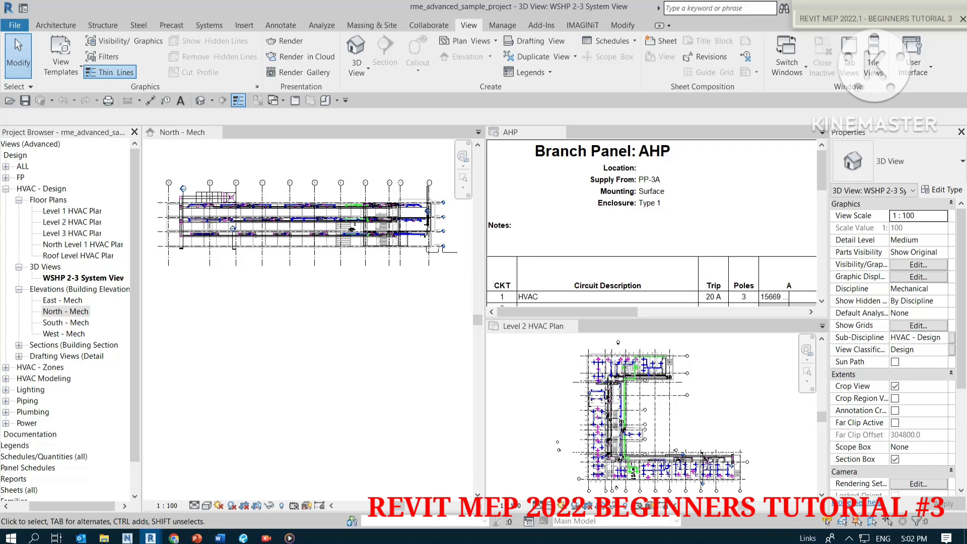
drag(0, 288, 460, 282)
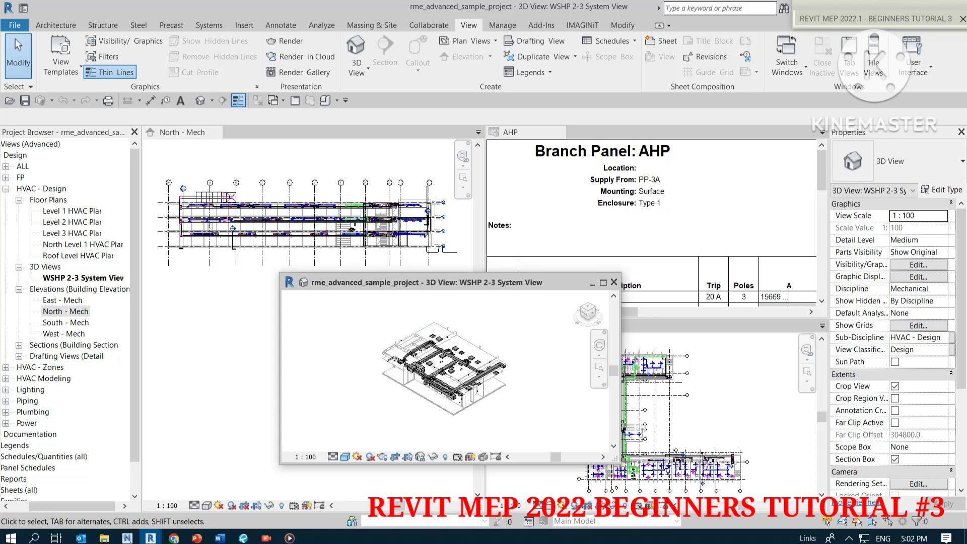
Arrange the docked views as tabs instead of tiles
key(t)
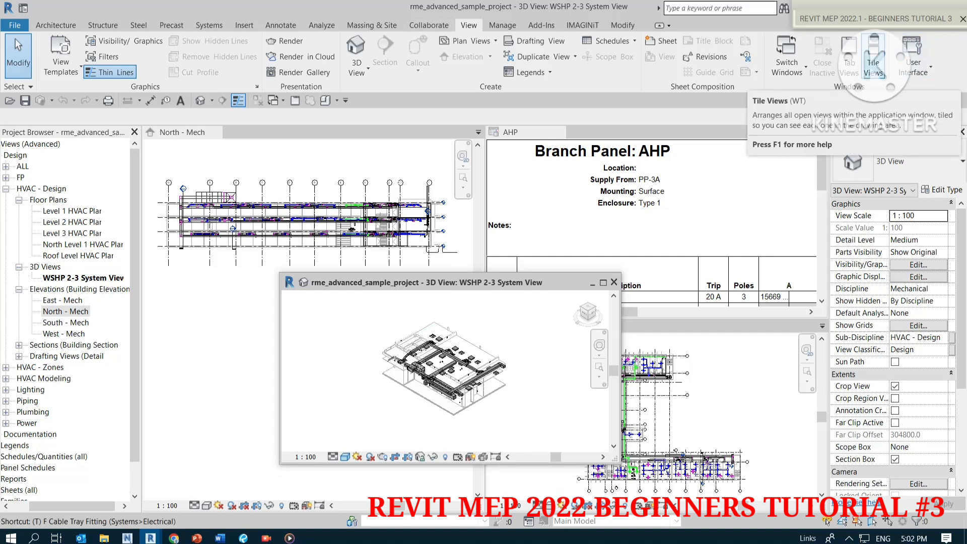
key(w)
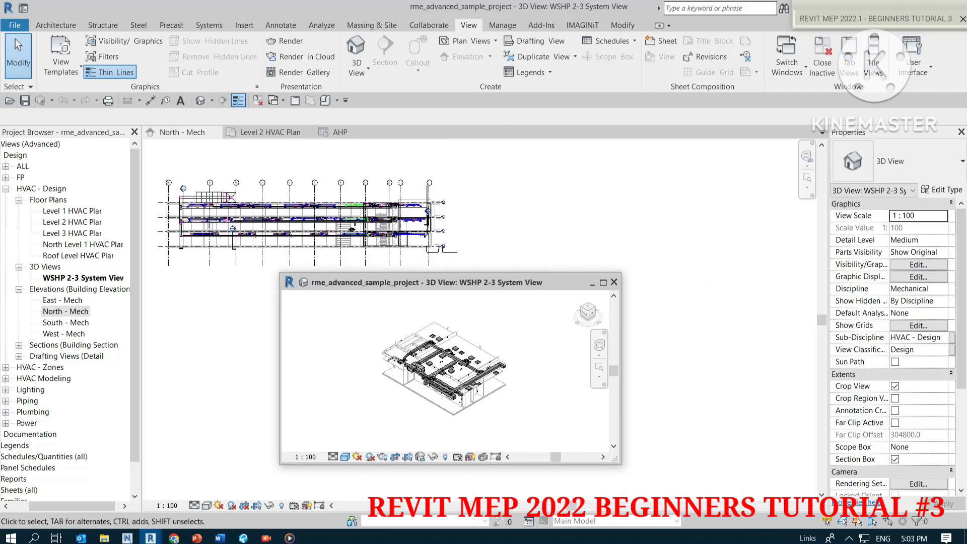
Dock the floating WSHP 2-3 System View back among the view tabs as the first one and zoom it to fit
drag(418, 282, 304, 135)
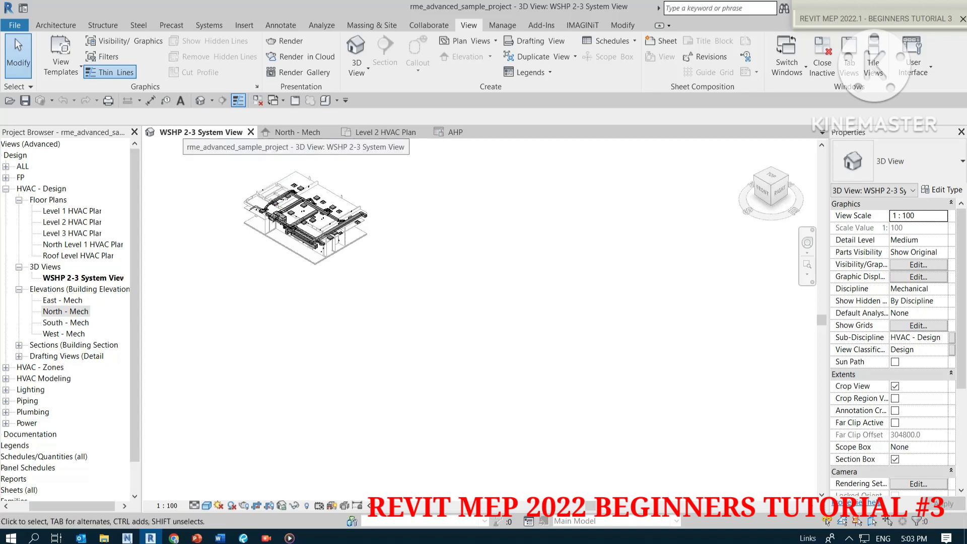
mouse_move(189, 133)
mouse_down()
mouse_move(192, 156)
mouse_move(192, 133)
mouse_up()
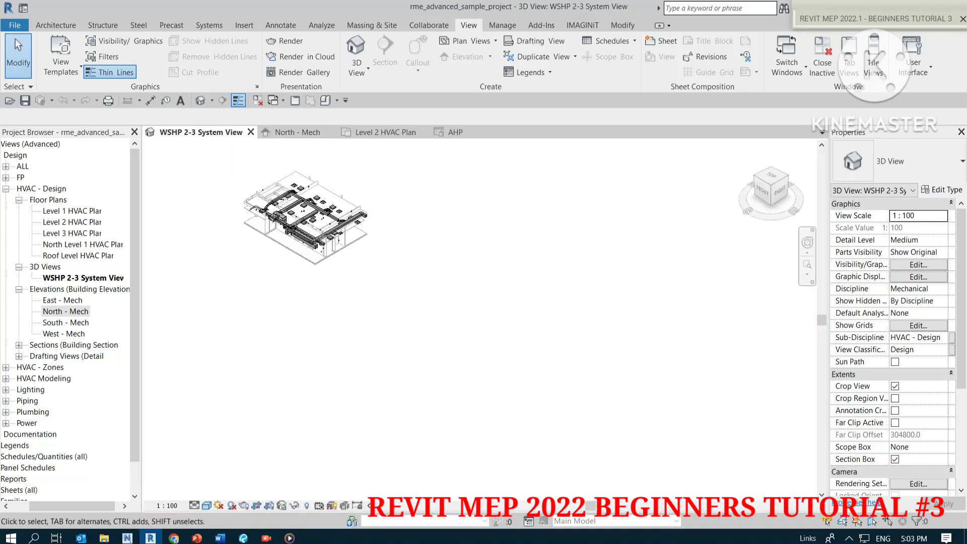
middle_click(302, 234)
middle_click(302, 234)
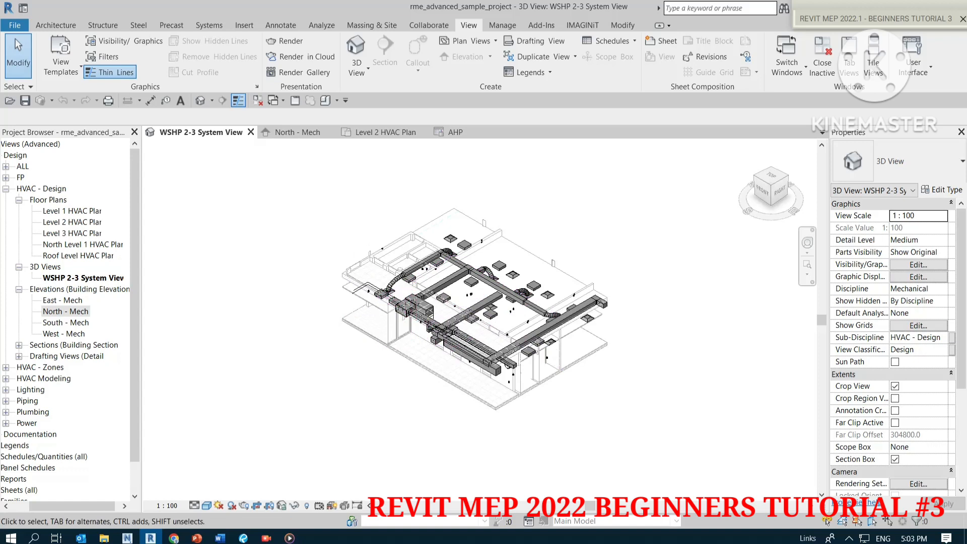
mouse_move(212, 132)
mouse_down()
mouse_move(264, 271)
mouse_move(213, 135)
mouse_up()
Cycle through the North - Mech and Level 2 HVAC Plan views, return to the WSHP 2-3 System View, and zoom all views to fit
key(ctrl+Tab)
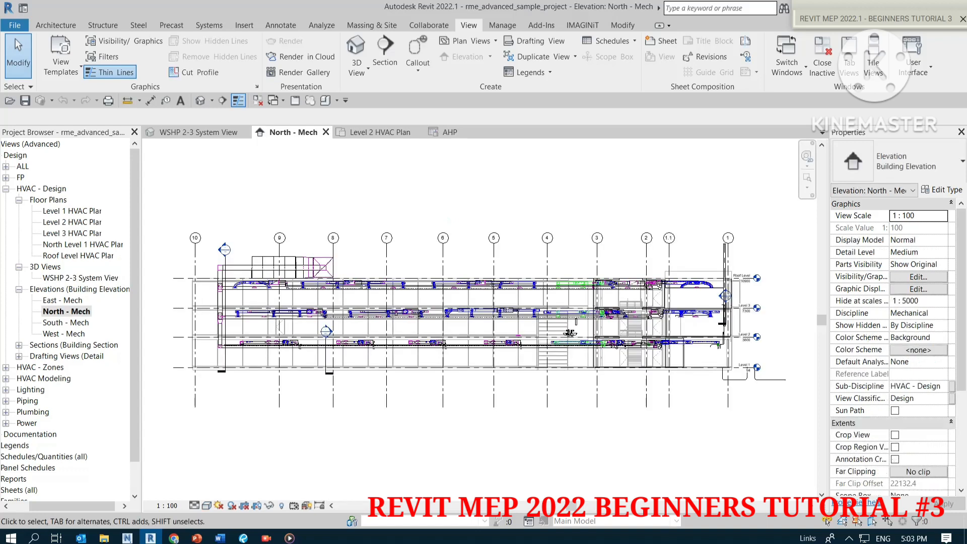
key(ctrl+Tab)
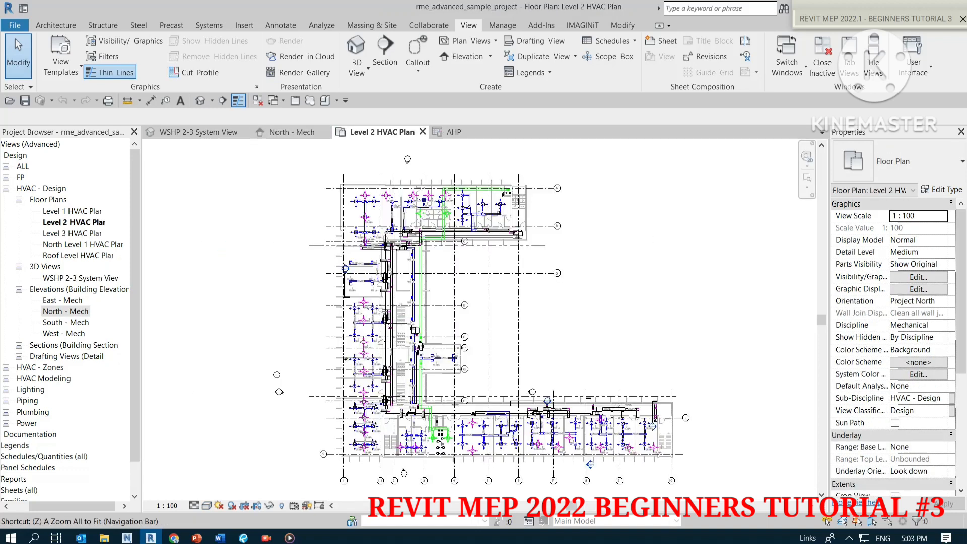
click(292, 132)
click(199, 133)
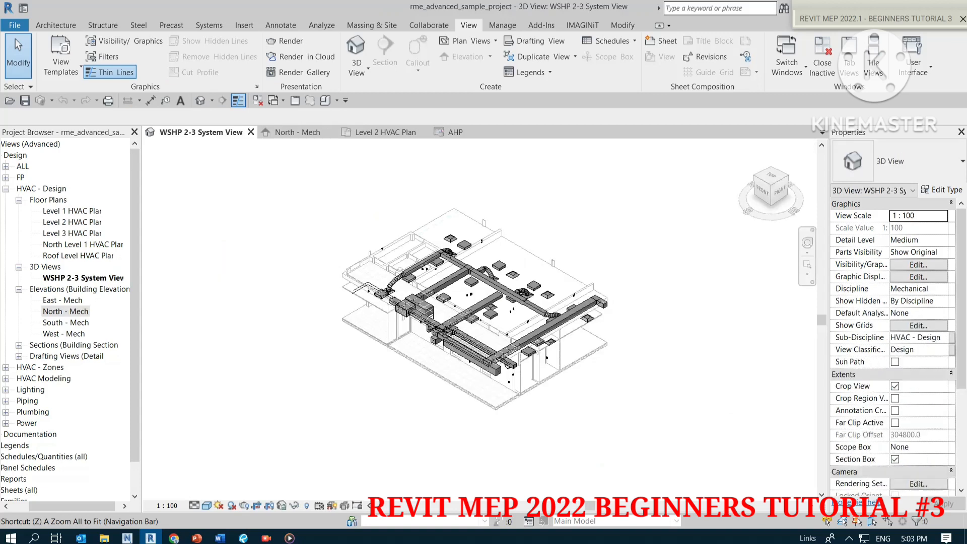
key(z)
key(a)
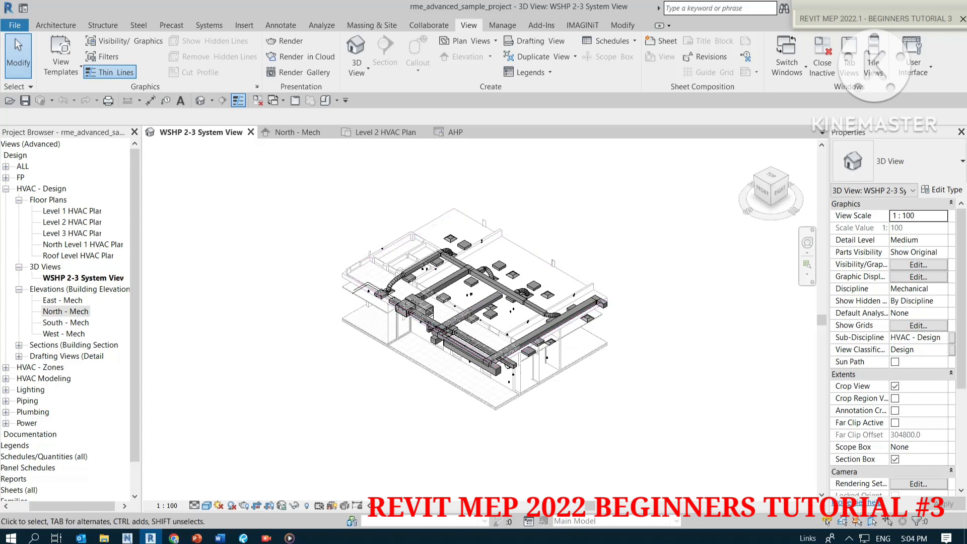
Look through the North - Mech, Level 2 HVAC Plan and AHP panel schedule views, ending on the WSHP 2-3 System View
click(297, 132)
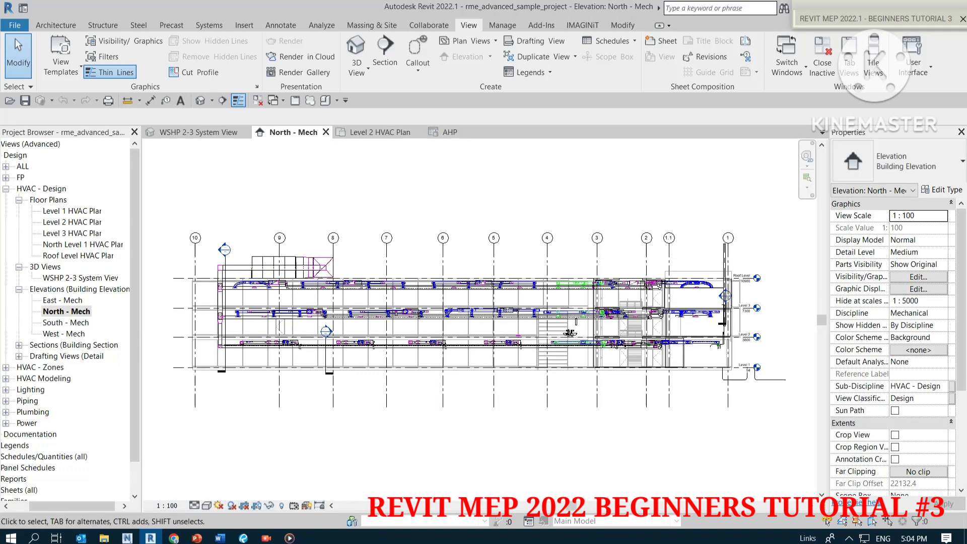
click(378, 132)
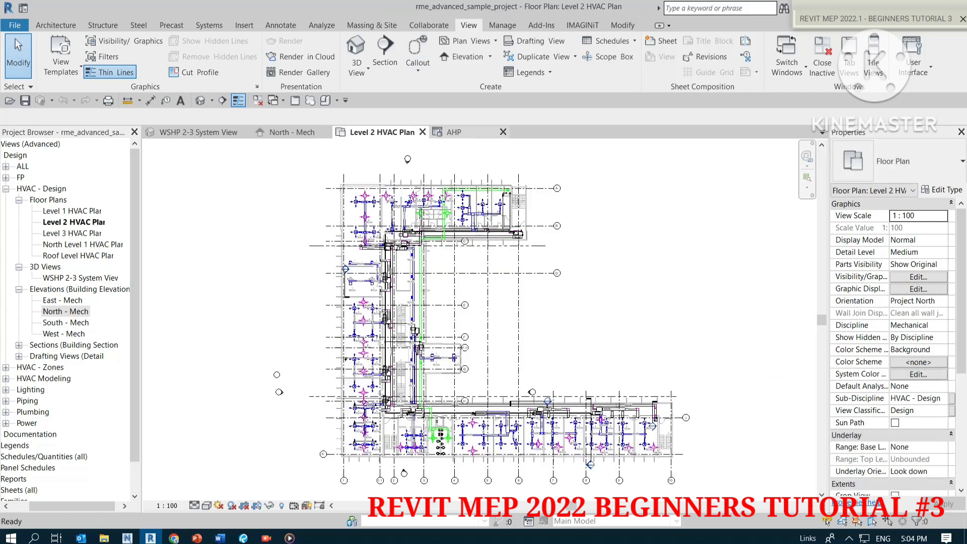
click(454, 132)
click(200, 132)
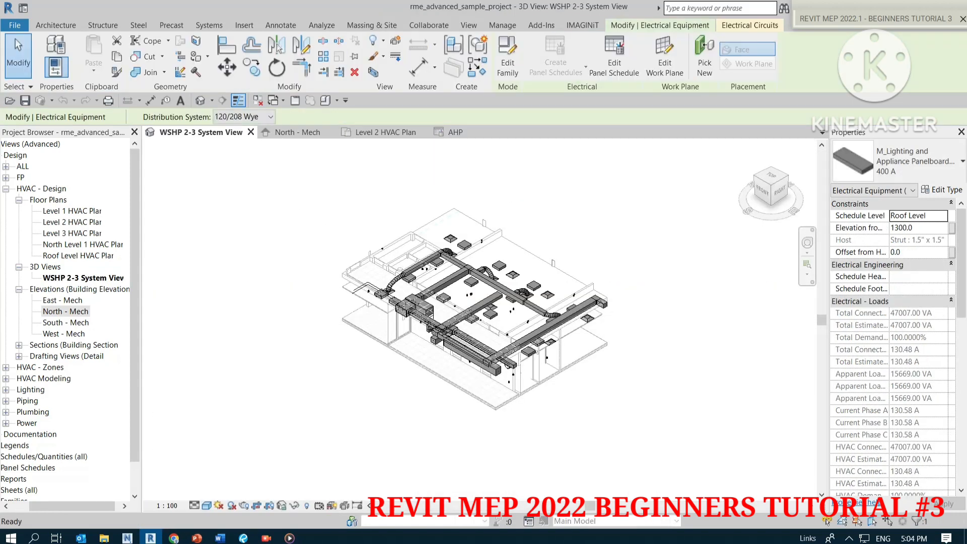
key(Escape)
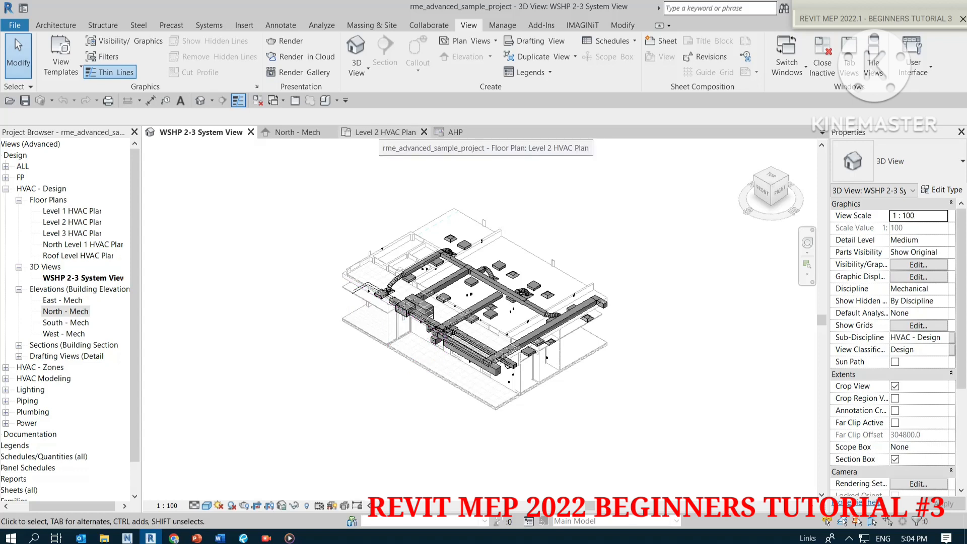
click(307, 133)
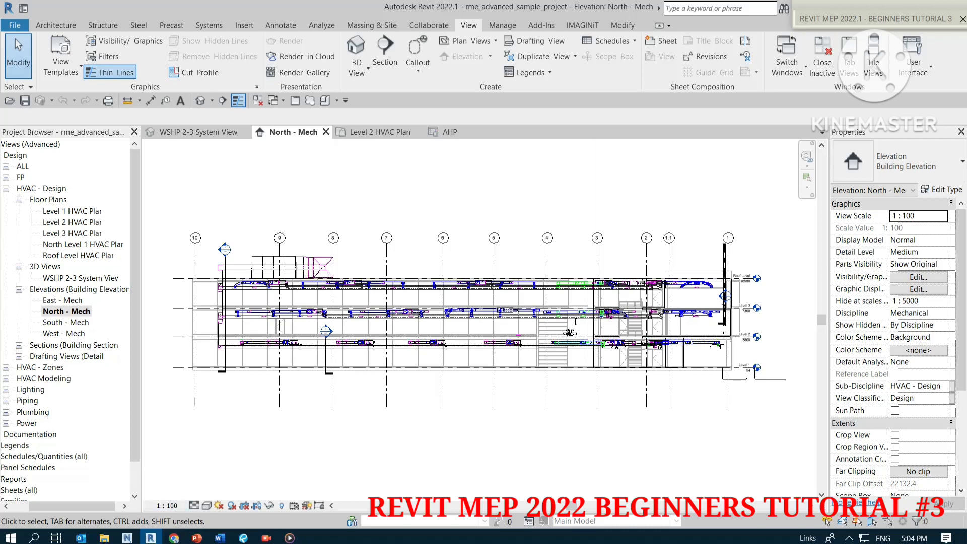
click(375, 132)
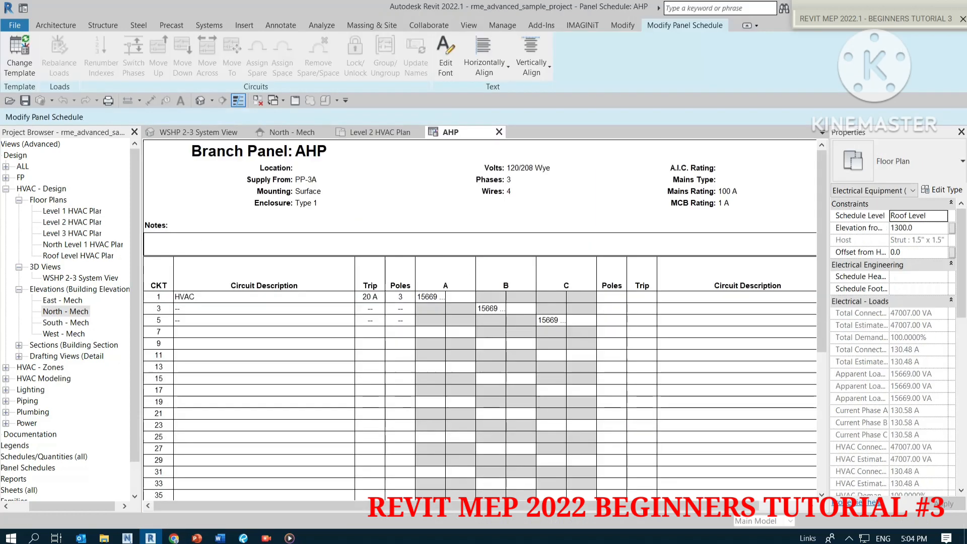
click(450, 132)
click(199, 131)
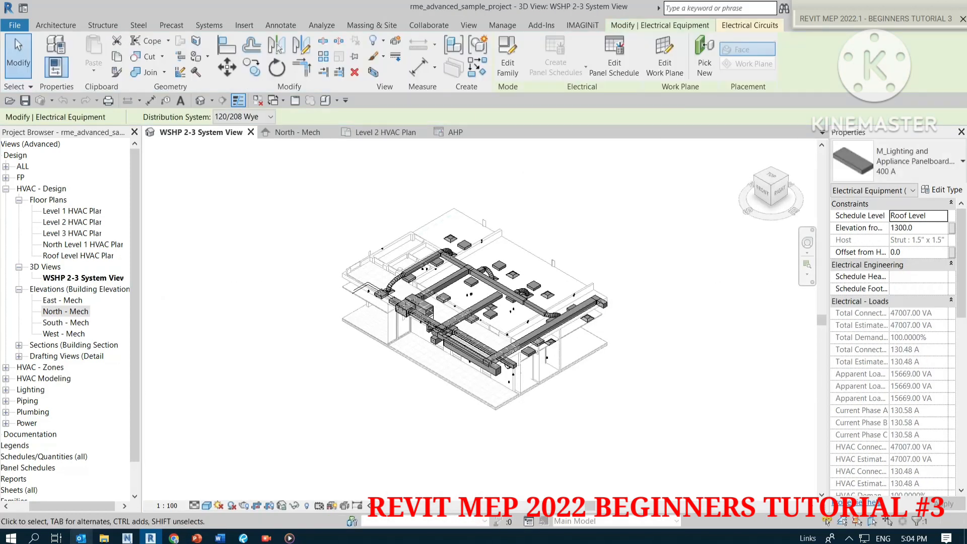
Set the WSHP 2-3 System View's scale to 1 : 50 and compare it with the North - Mech elevation's scale
click(166, 505)
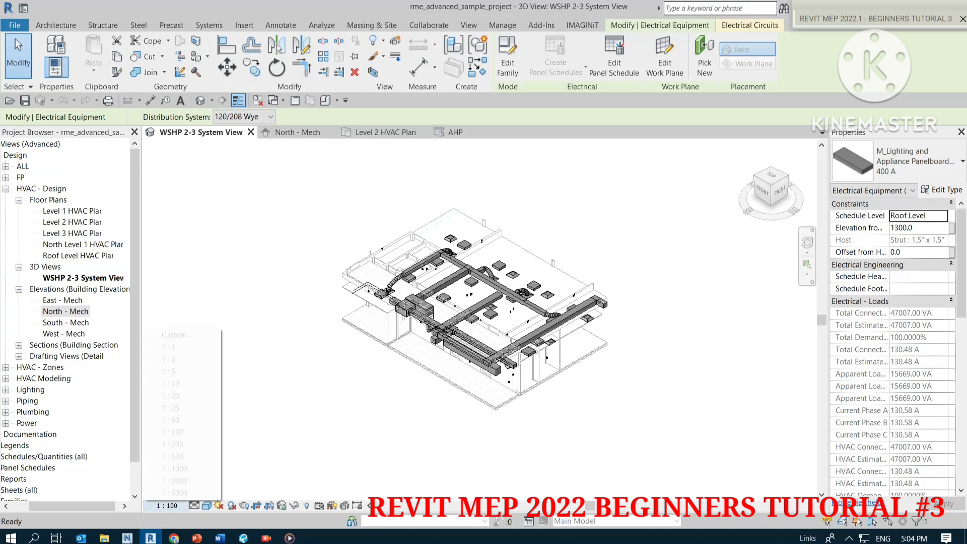
click(174, 420)
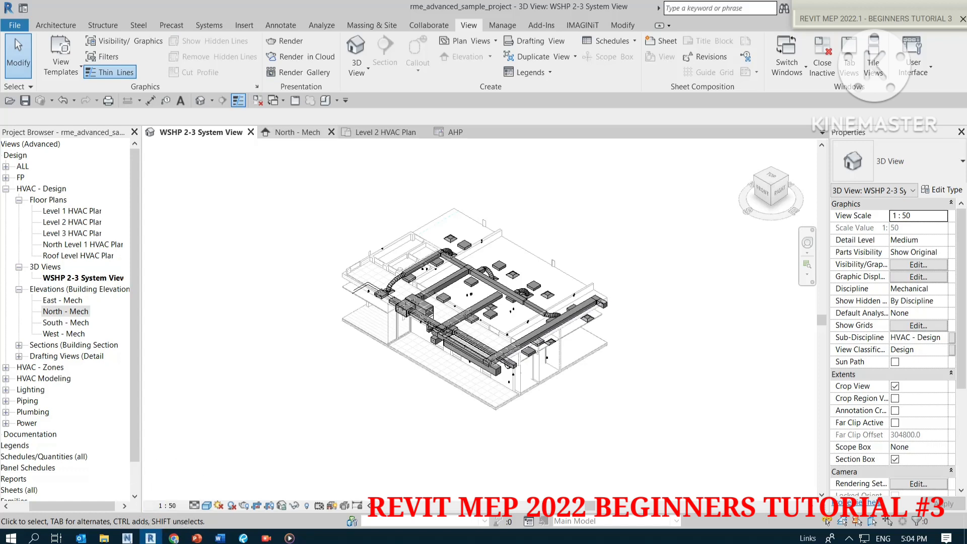
click(297, 132)
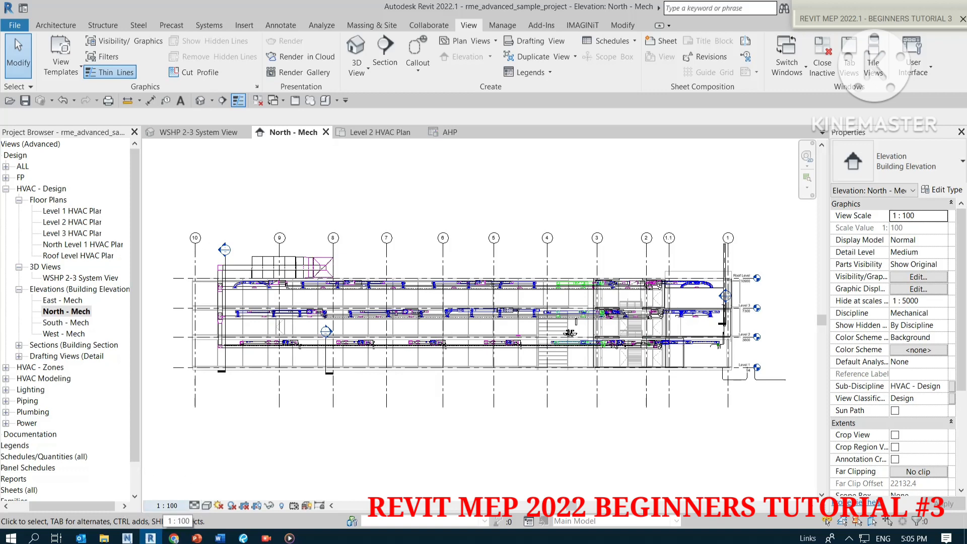
click(197, 133)
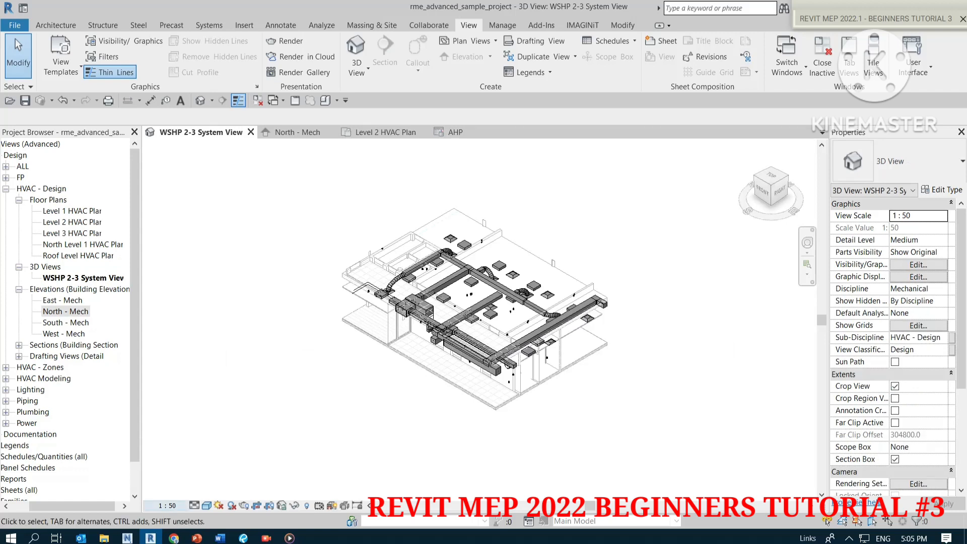
Draw a 250 x 250 rectangular duct run above the building in North - Mech: about 14500 mm horizontally, down, across and back up
click(297, 133)
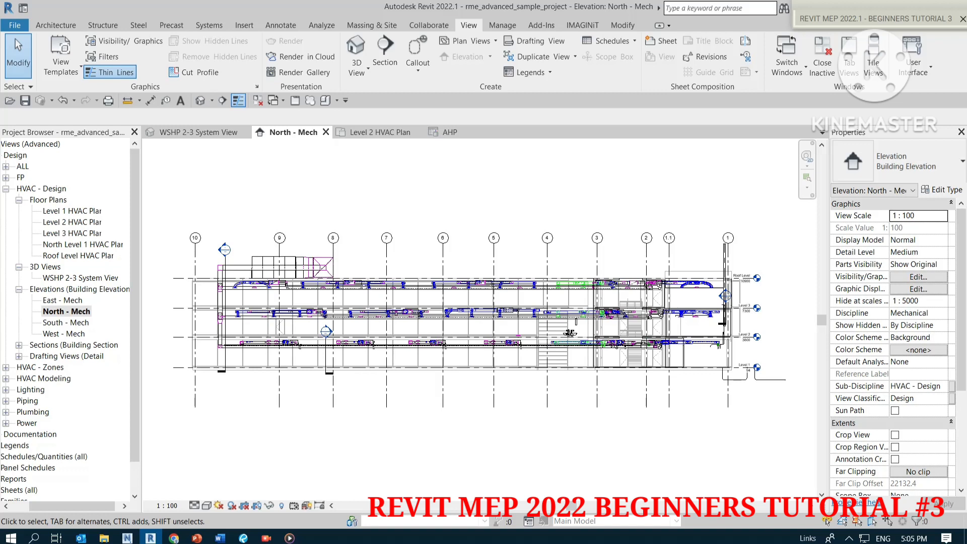
click(209, 26)
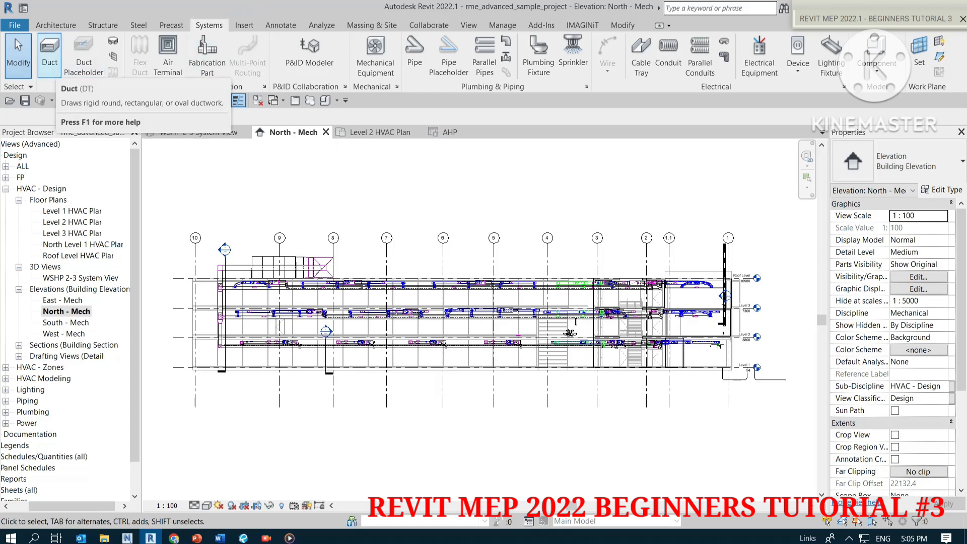
click(49, 53)
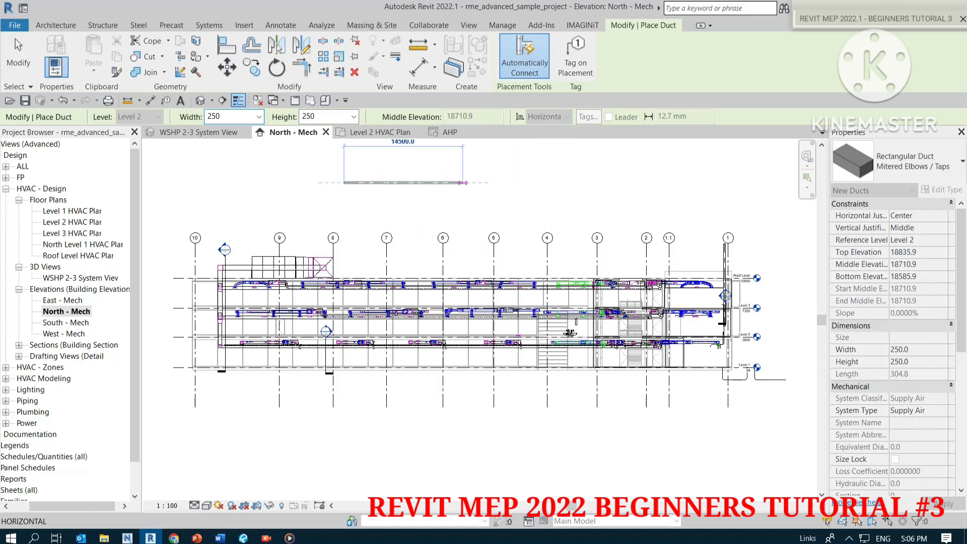
click(462, 182)
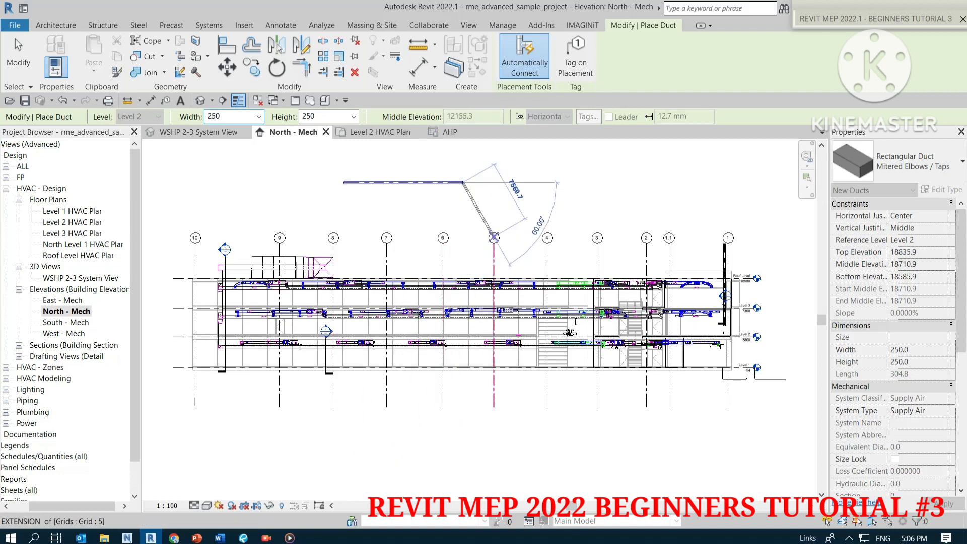
click(462, 209)
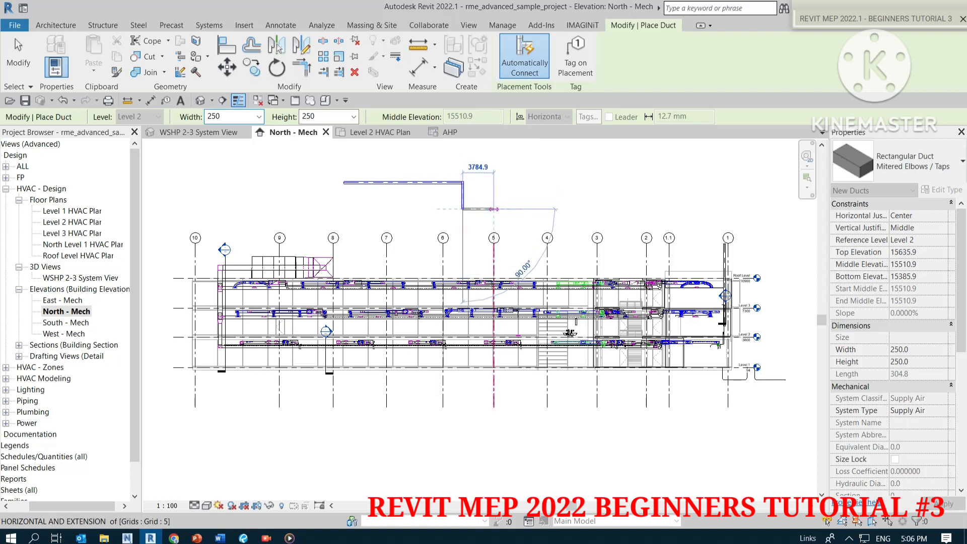
click(501, 208)
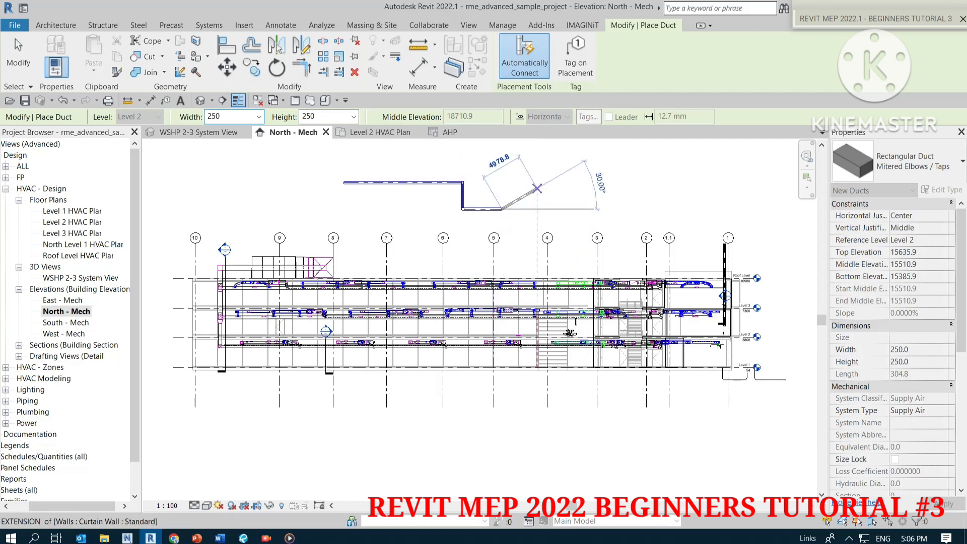
click(501, 183)
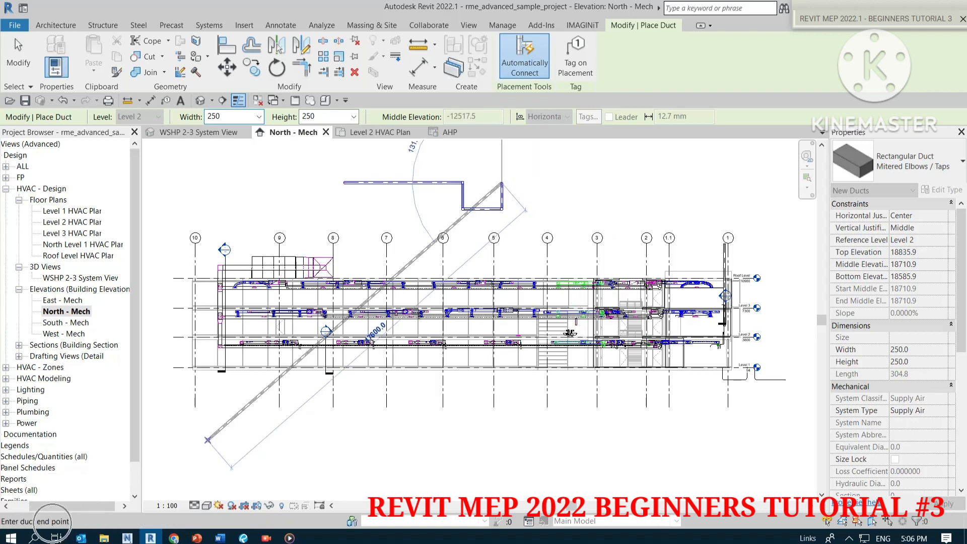
key(Escape)
key(Escape)
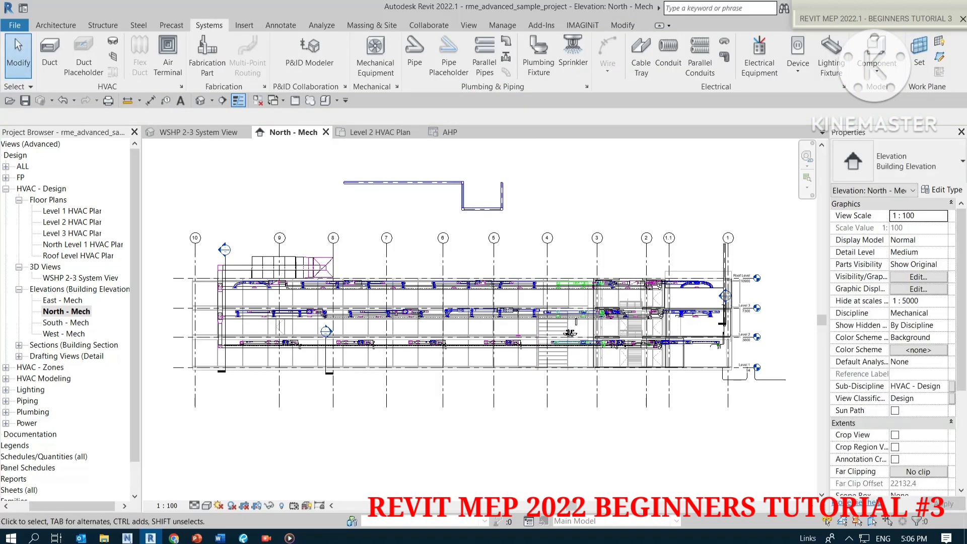
Select the outdoor AHU near grid 9 to check how a selected element is highlighted, and clear the selection
scroll(437, 193, up, 5)
middle_drag(437, 193, 570, 215)
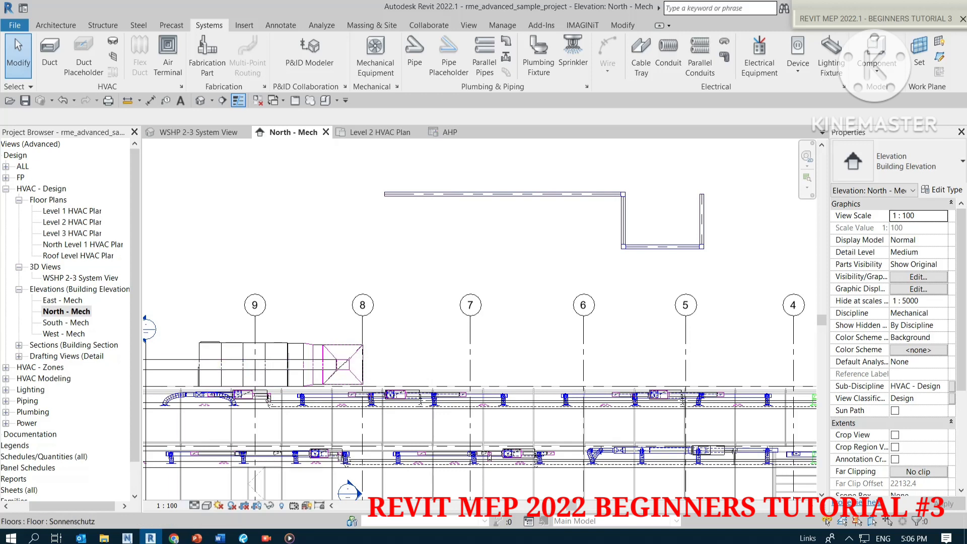
click(226, 352)
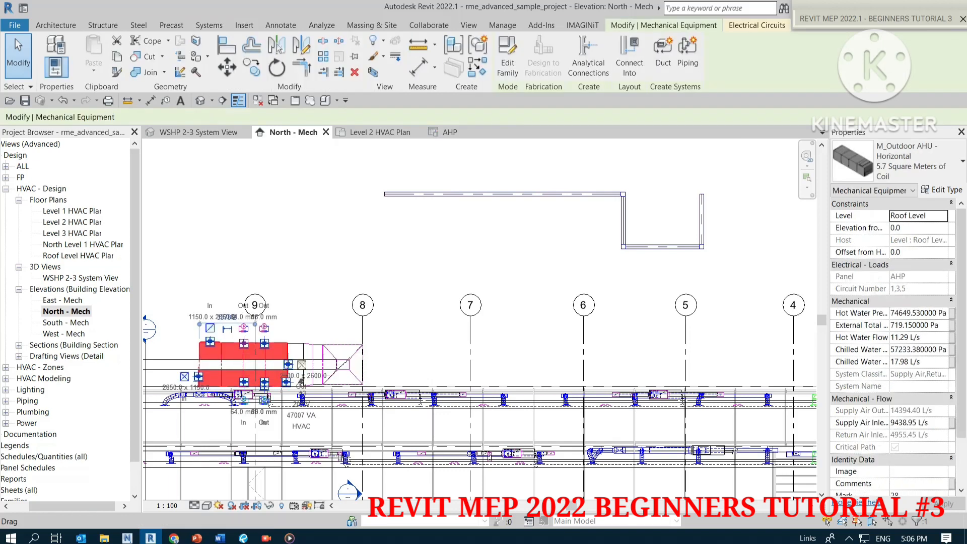
key(Escape)
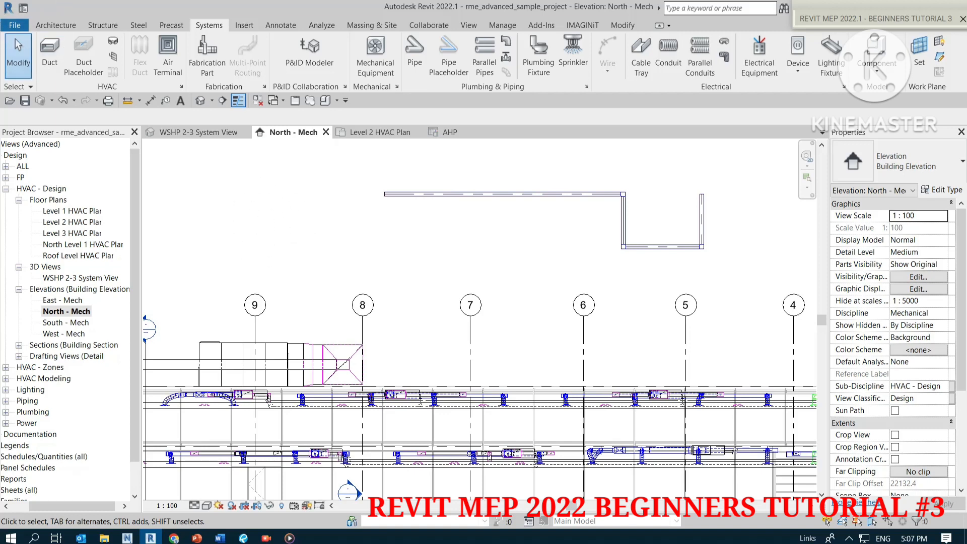
Set the view background color to Black in the graphics options and apply the change
click(14, 25)
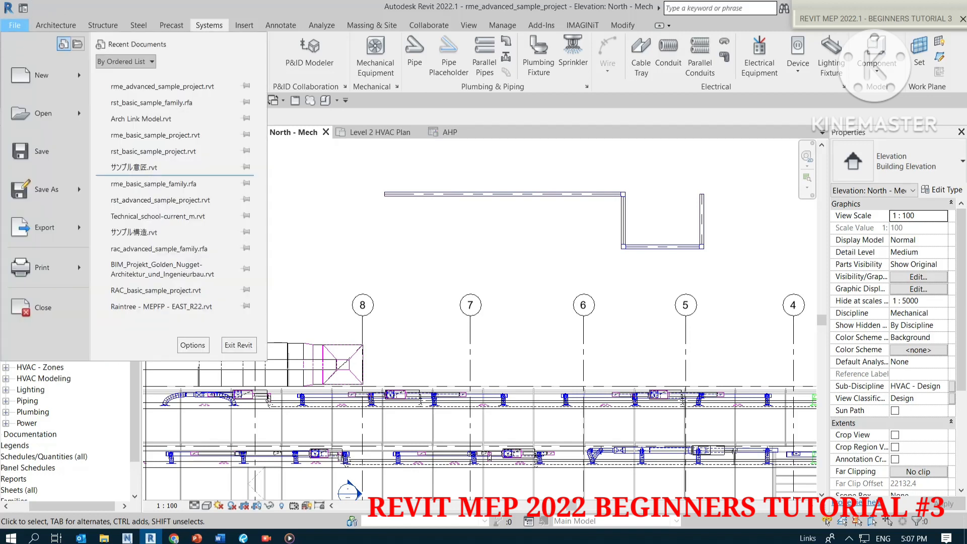
click(192, 345)
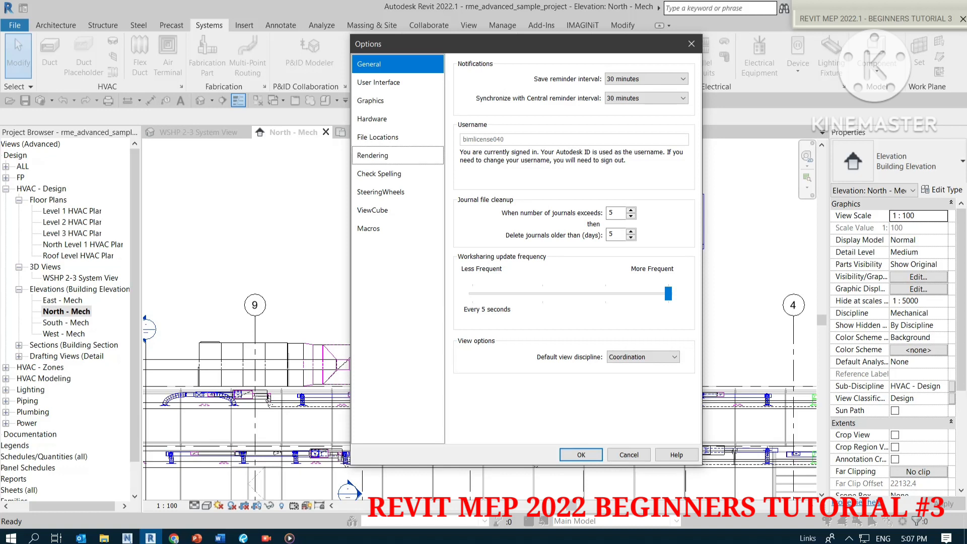
click(370, 101)
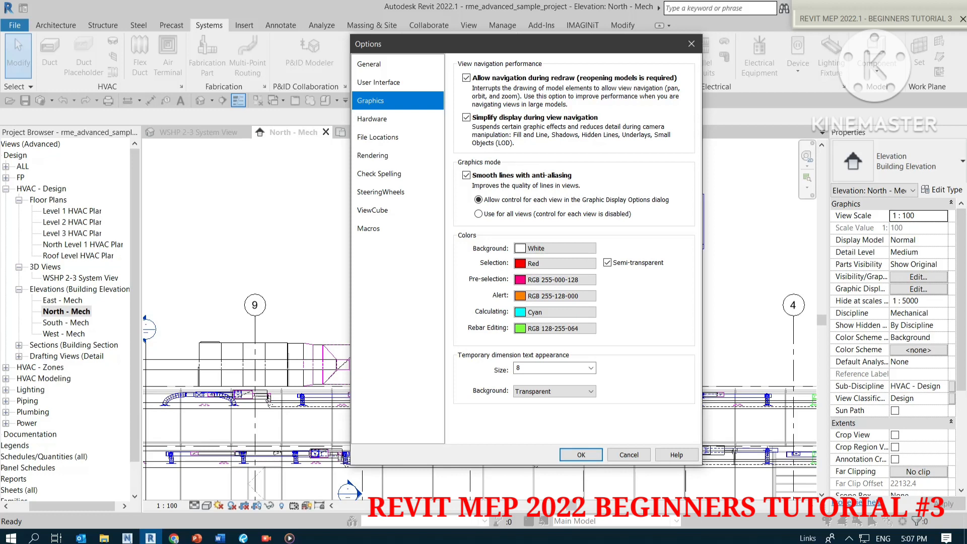
click(521, 248)
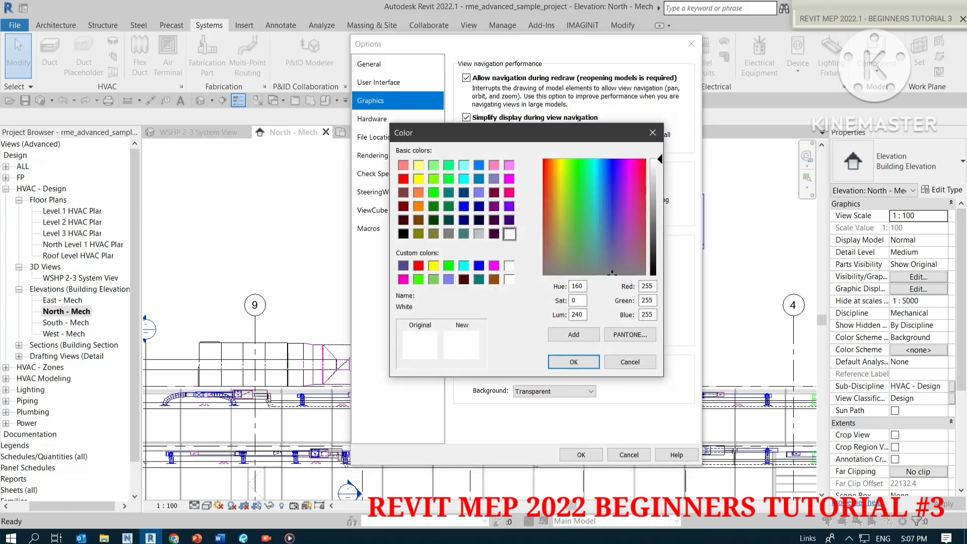
click(403, 234)
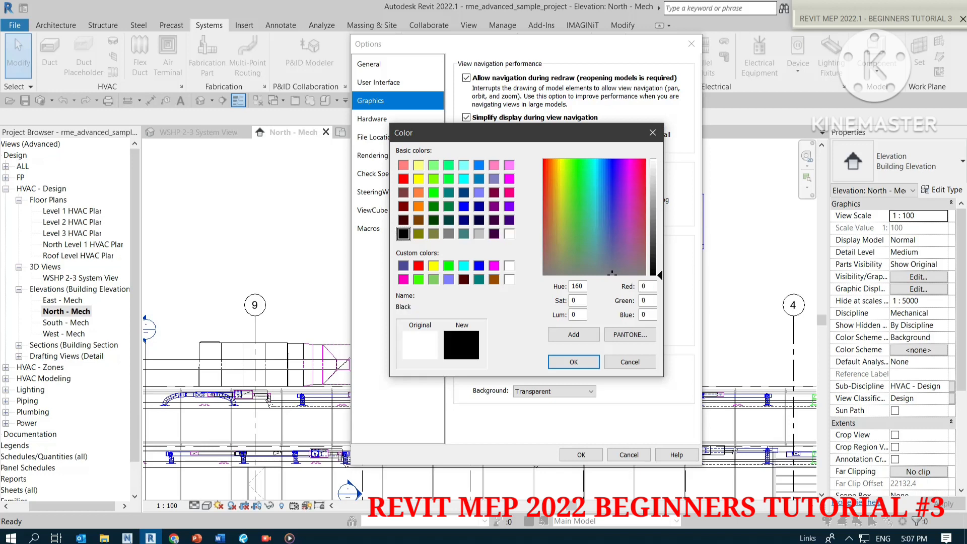
click(573, 362)
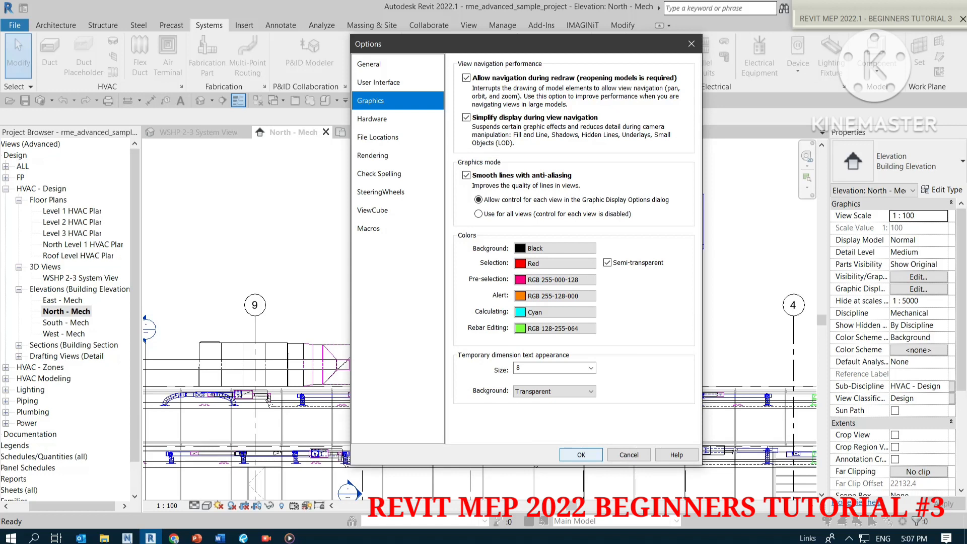
click(581, 454)
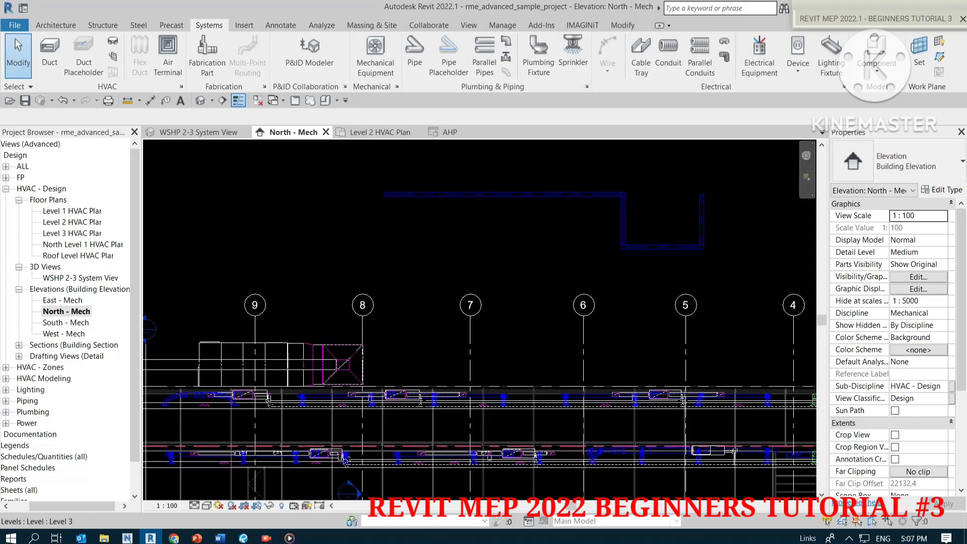
key(ctrl)
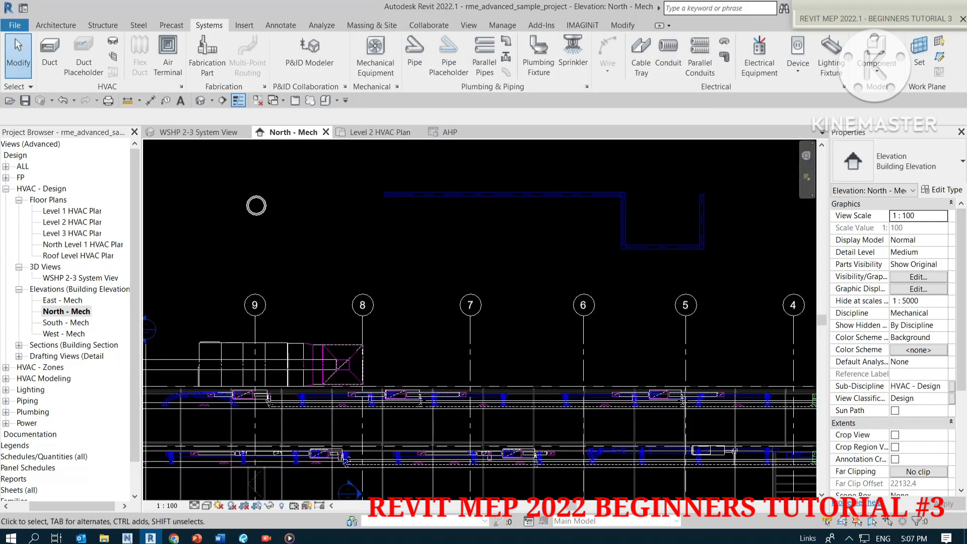
key(ctrl)
key(ctrl)
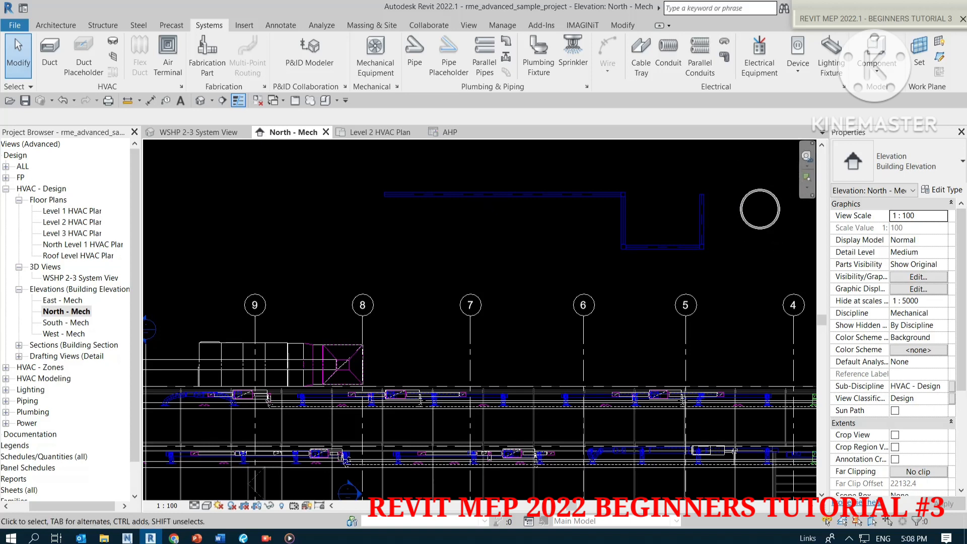
scroll(323, 222, down, 4)
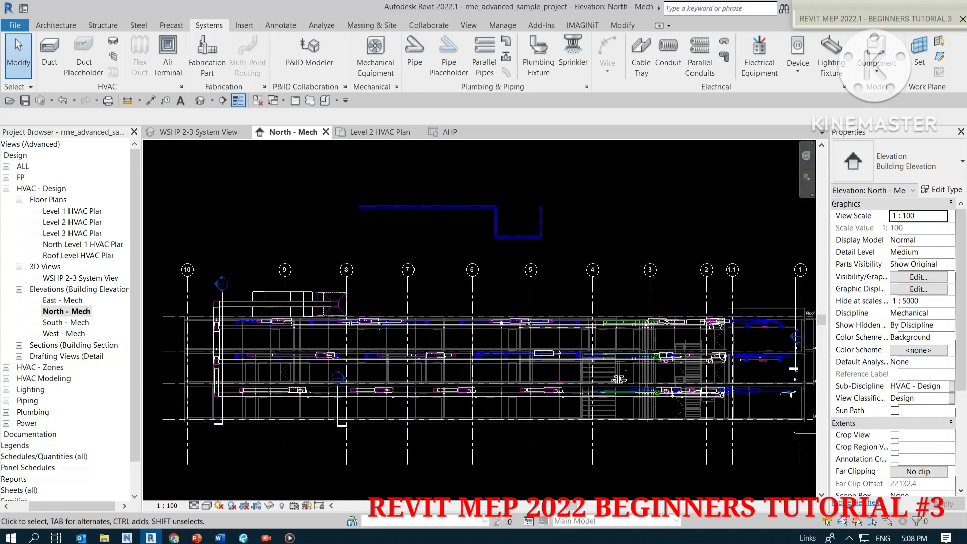
Set the pre-selection color in the graphics options to the bright green custom color, RGB 063-255-000
click(14, 25)
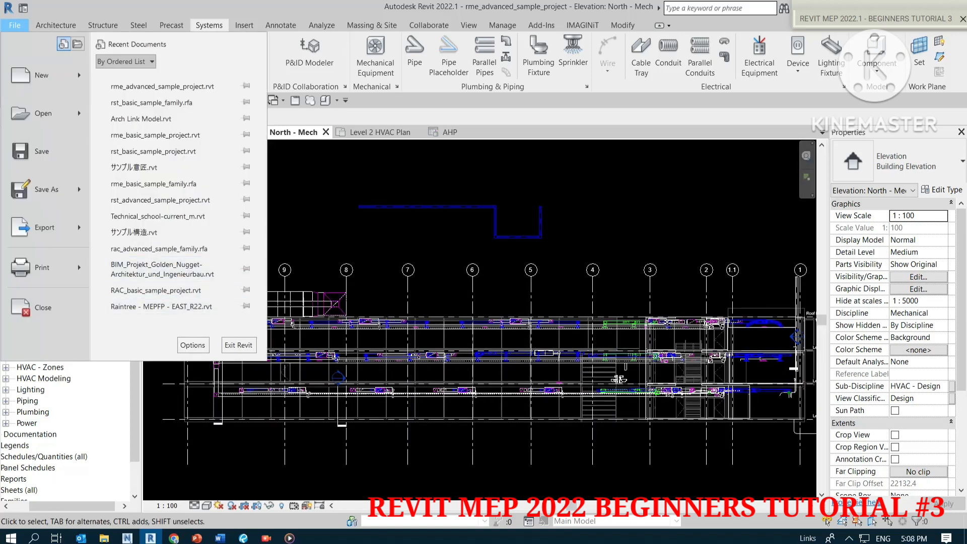
click(190, 345)
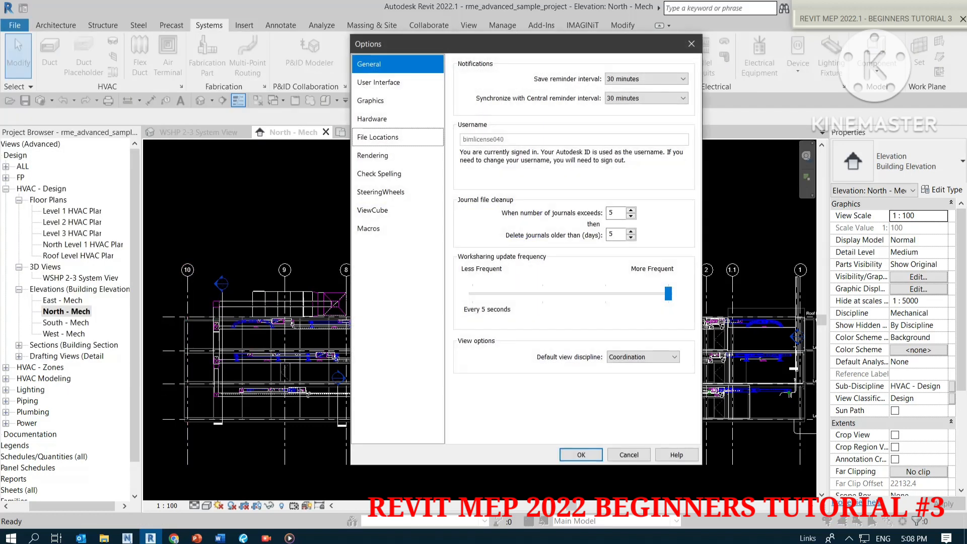
click(370, 100)
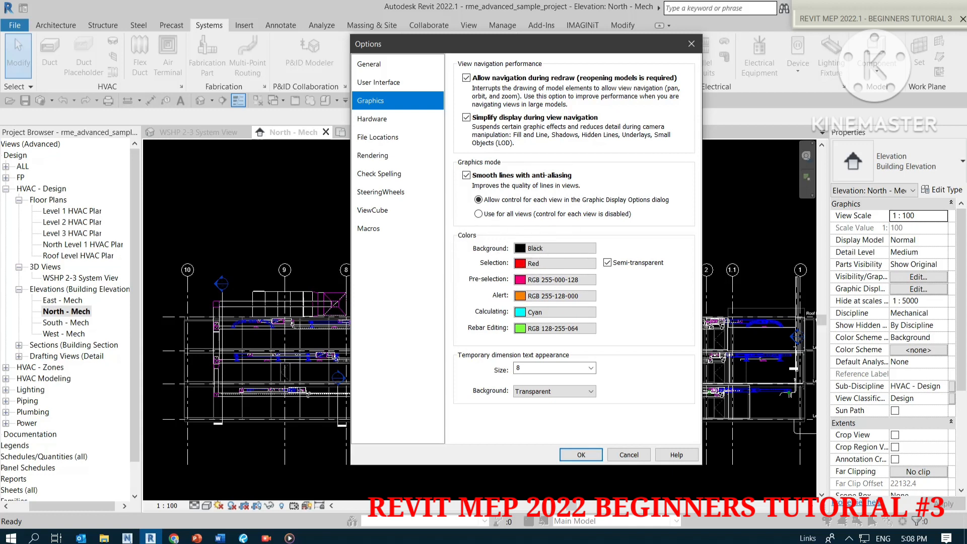
click(554, 279)
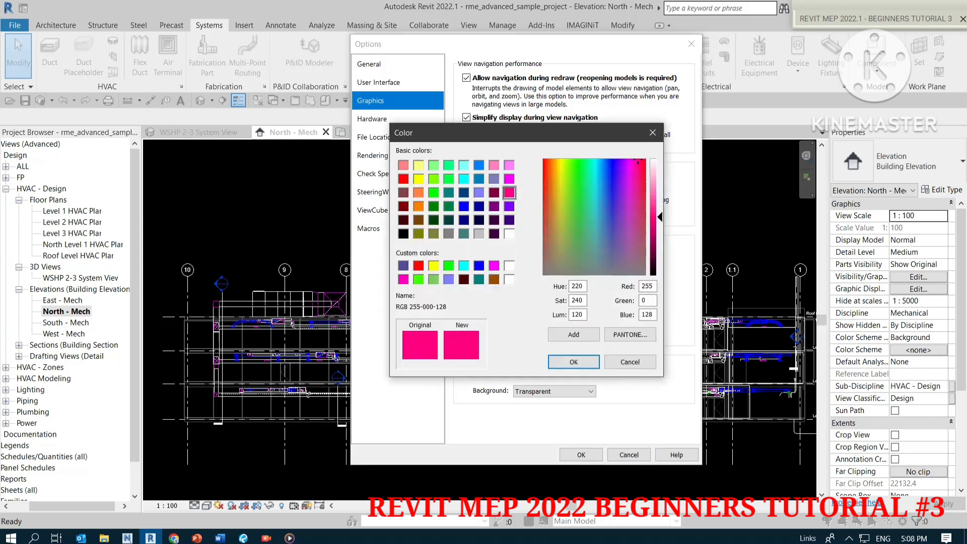
click(419, 280)
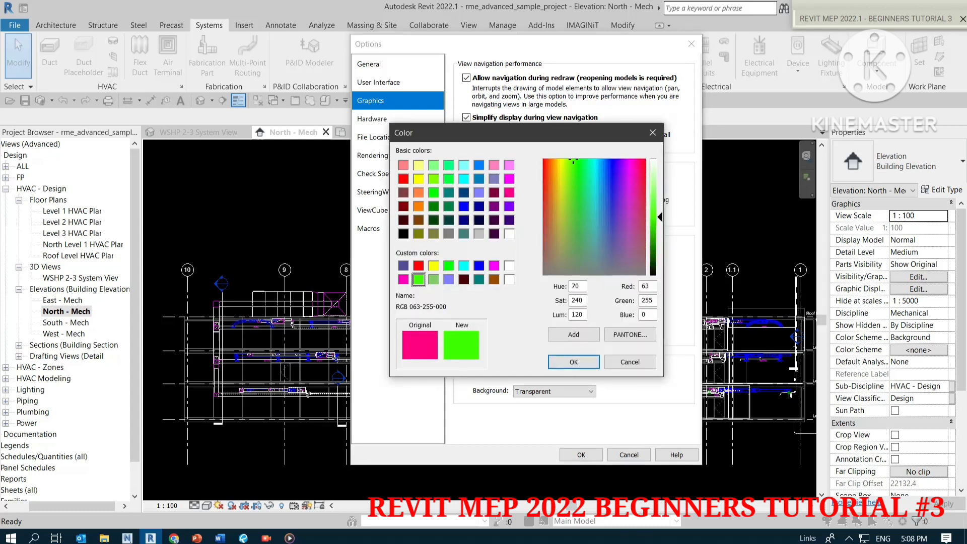
click(574, 361)
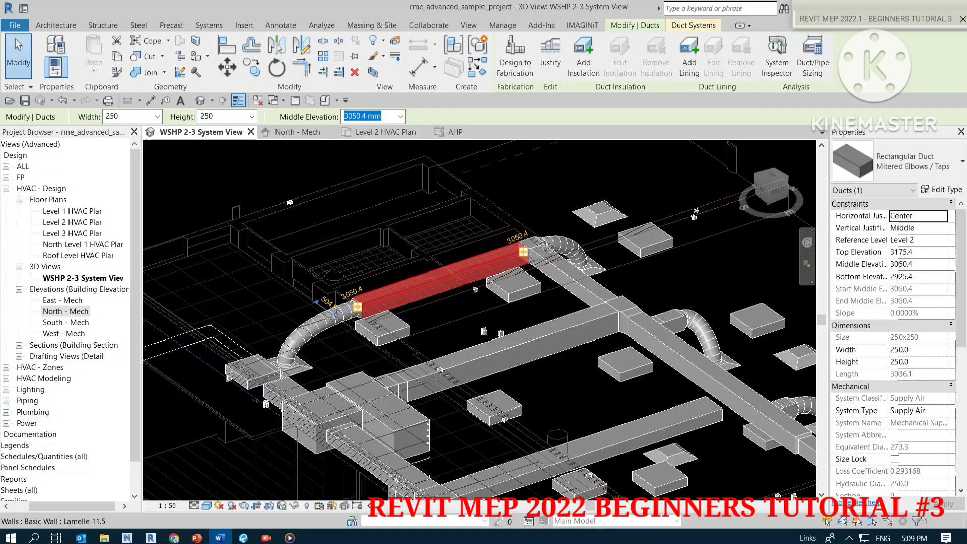
Select the 250x250 supply duct in the WSHP 2-3 System View to check its pre-selection and selection highlighting, and clear the selection
click(294, 132)
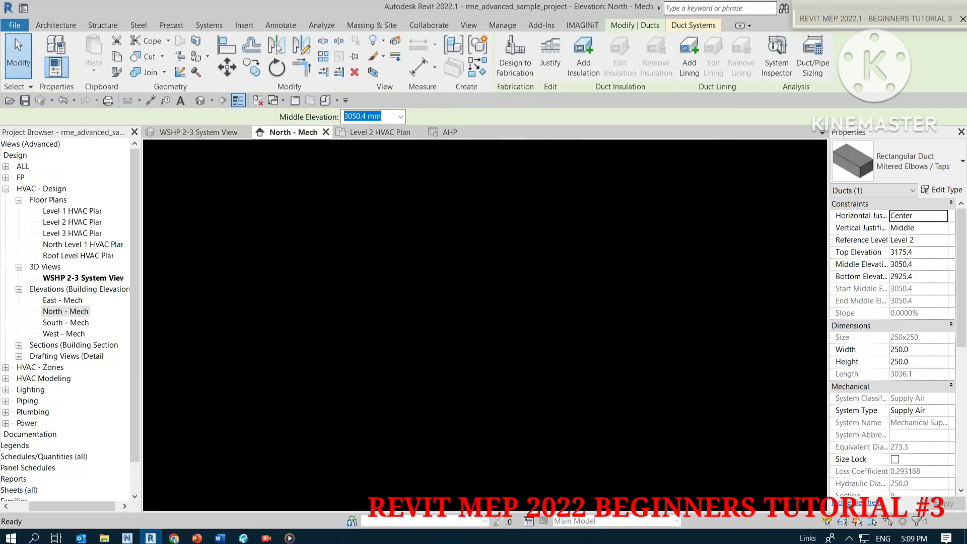
click(197, 131)
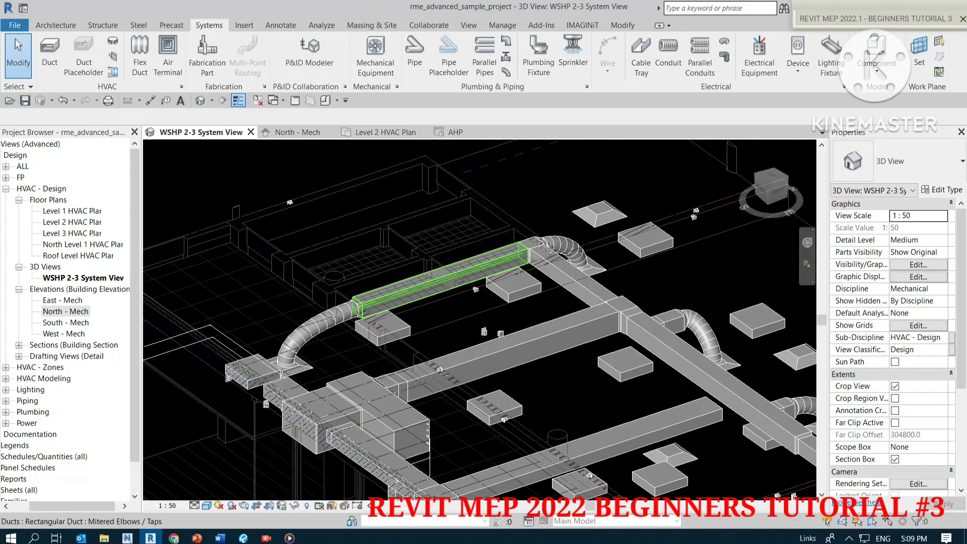
click(430, 280)
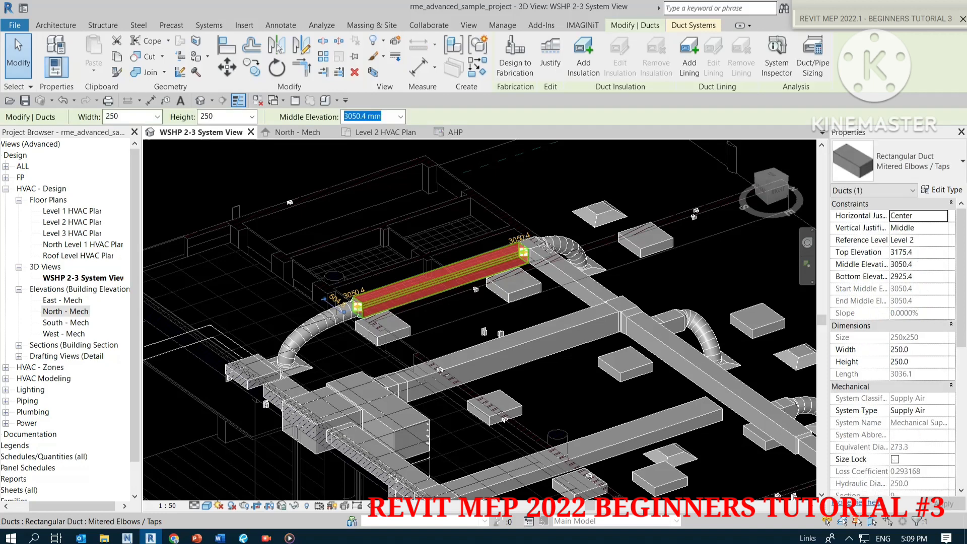
mouse_move(431, 280)
shift+middle_down()
mouse_move(431, 261)
mouse_move(471, 275)
mouse_move(438, 278)
mouse_move(440, 256)
mouse_move(465, 252)
mouse_move(457, 286)
mouse_move(437, 291)
mouse_move(432, 265)
mouse_move(443, 255)
mouse_move(440, 278)
shift+middle_up()
scroll(437, 280, down, 3)
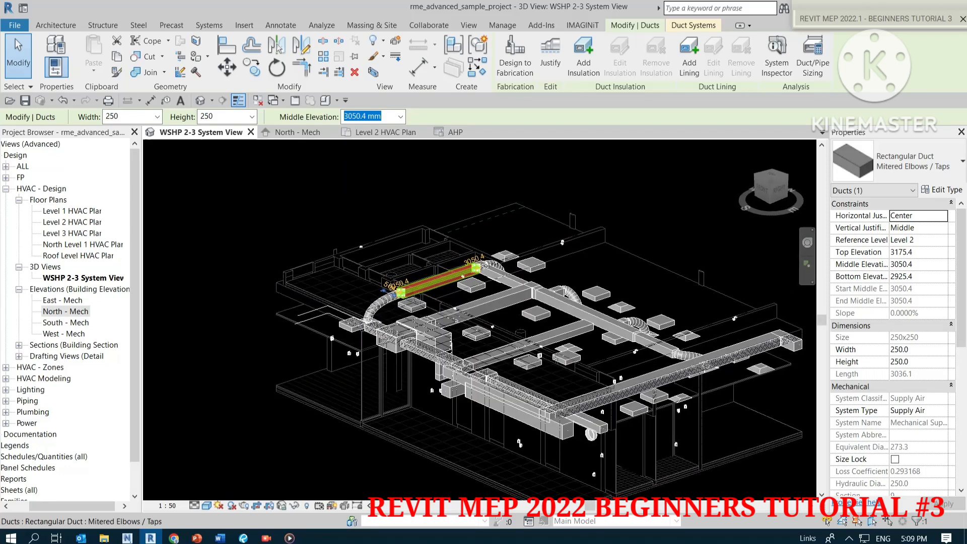
scroll(442, 284, up, 3)
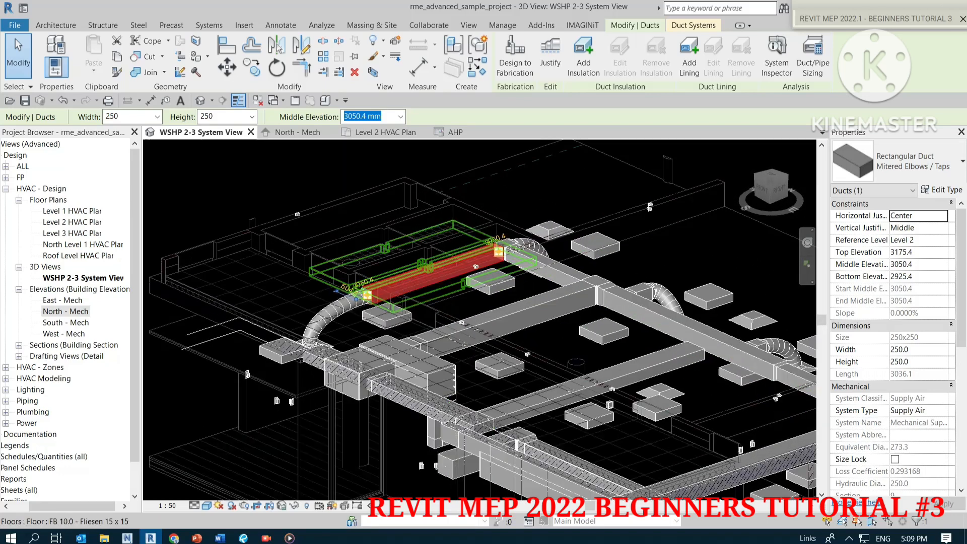
scroll(336, 242, down, 3)
key(Escape)
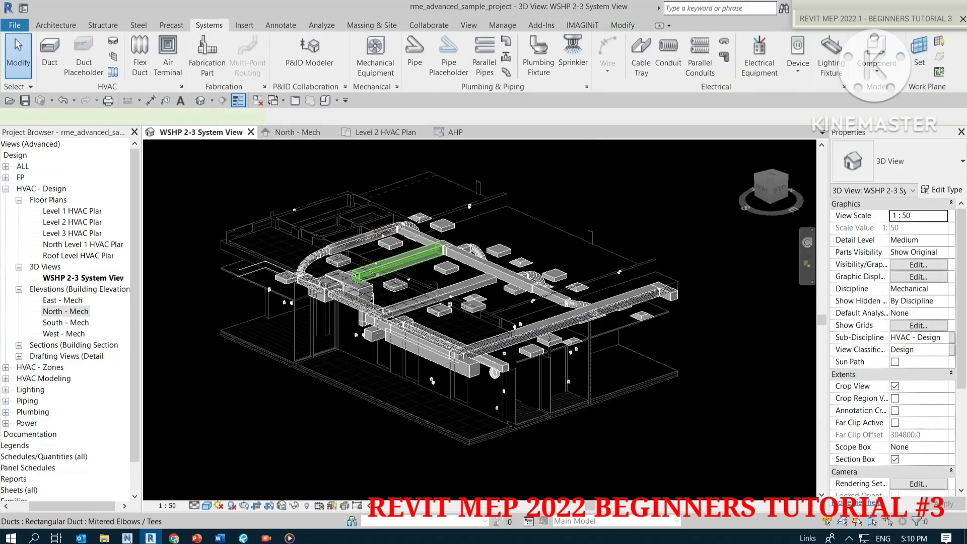
Select the 350x350, 400x350 and 450x300 ducts in turn to check their highlighting from different angles, and clear the selection
click(397, 261)
mouse_move(398, 261)
shift+middle_down()
mouse_move(433, 249)
mouse_move(435, 307)
mouse_move(401, 280)
shift+middle_up()
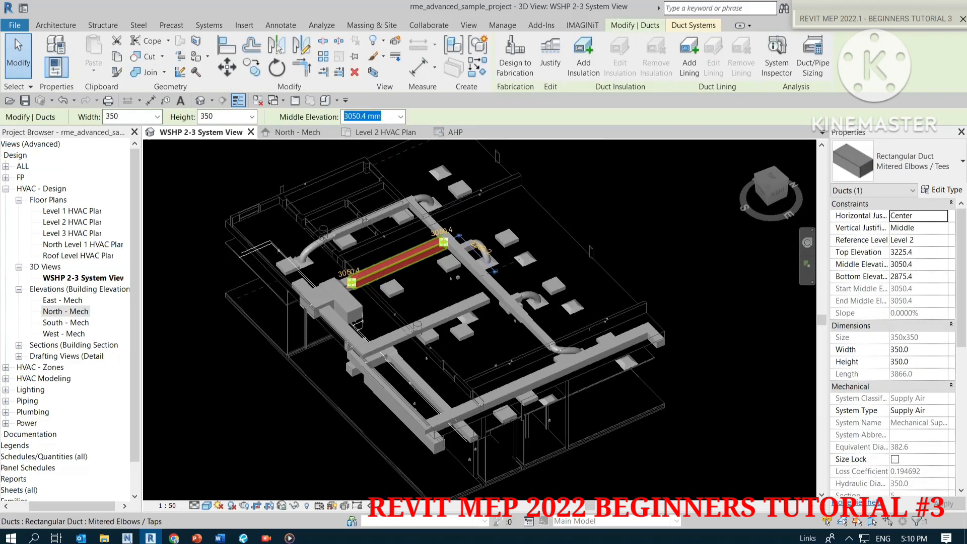
click(506, 237)
mouse_move(431, 321)
shift+middle_down()
mouse_move(503, 362)
mouse_move(491, 322)
mouse_move(418, 310)
mouse_move(448, 383)
mouse_move(416, 327)
shift+middle_up()
click(397, 335)
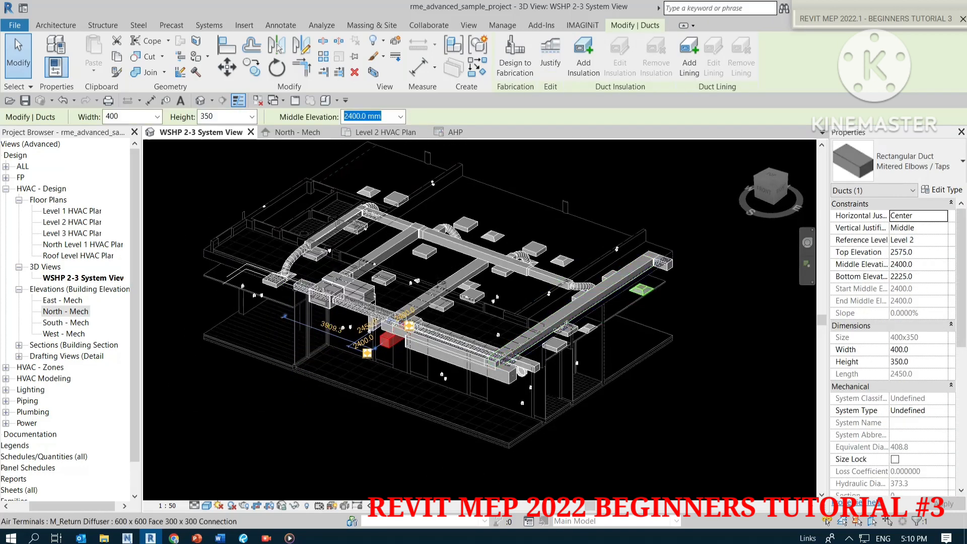
click(663, 263)
mouse_move(505, 271)
shift+middle_down()
mouse_move(548, 312)
mouse_move(496, 277)
shift+middle_up()
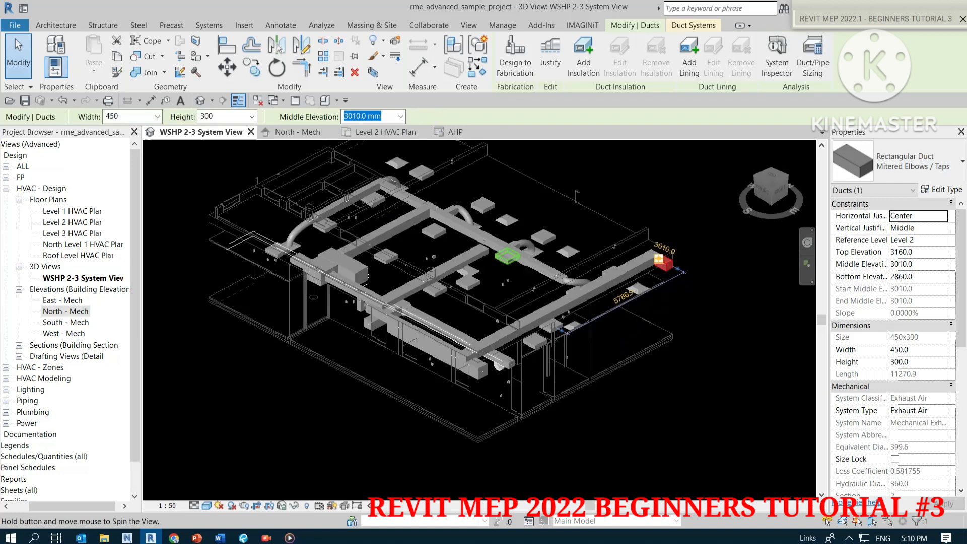
key(Escape)
scroll(437, 281, down, 1)
middle_drag(441, 287, 441, 326)
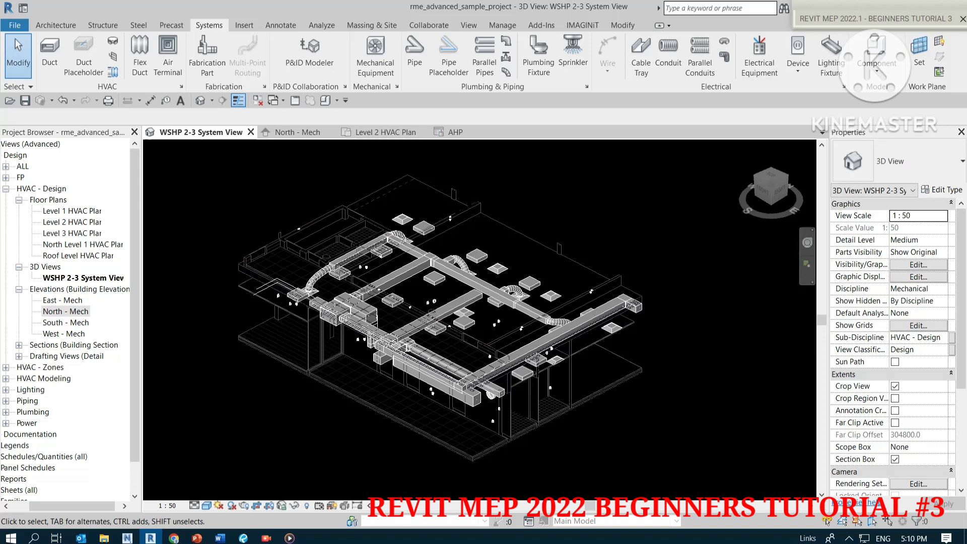
key(alt+Tab)
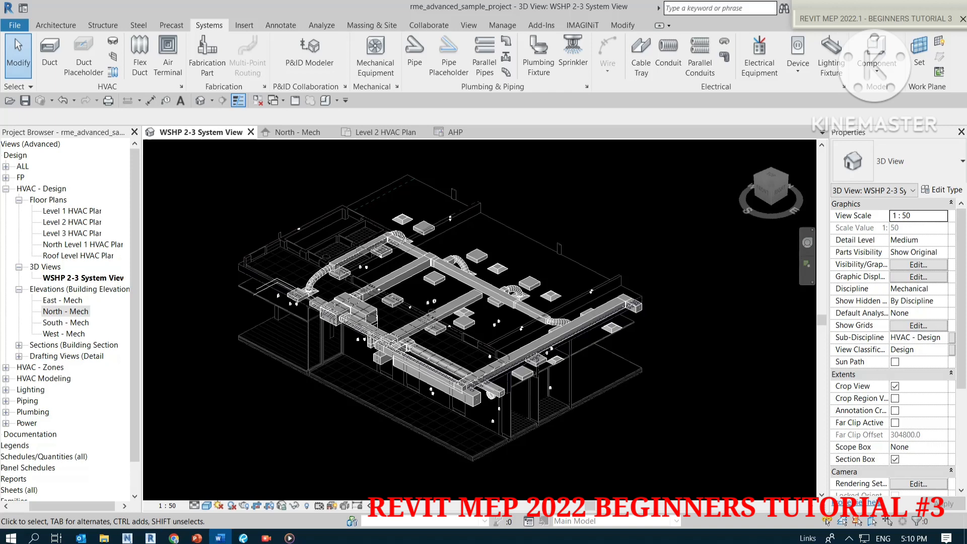
key(alt+Tab)
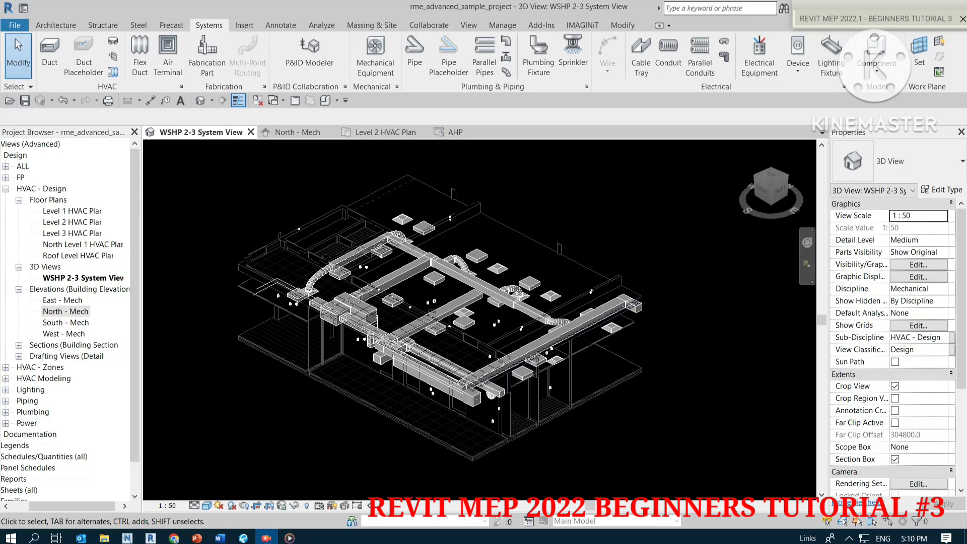